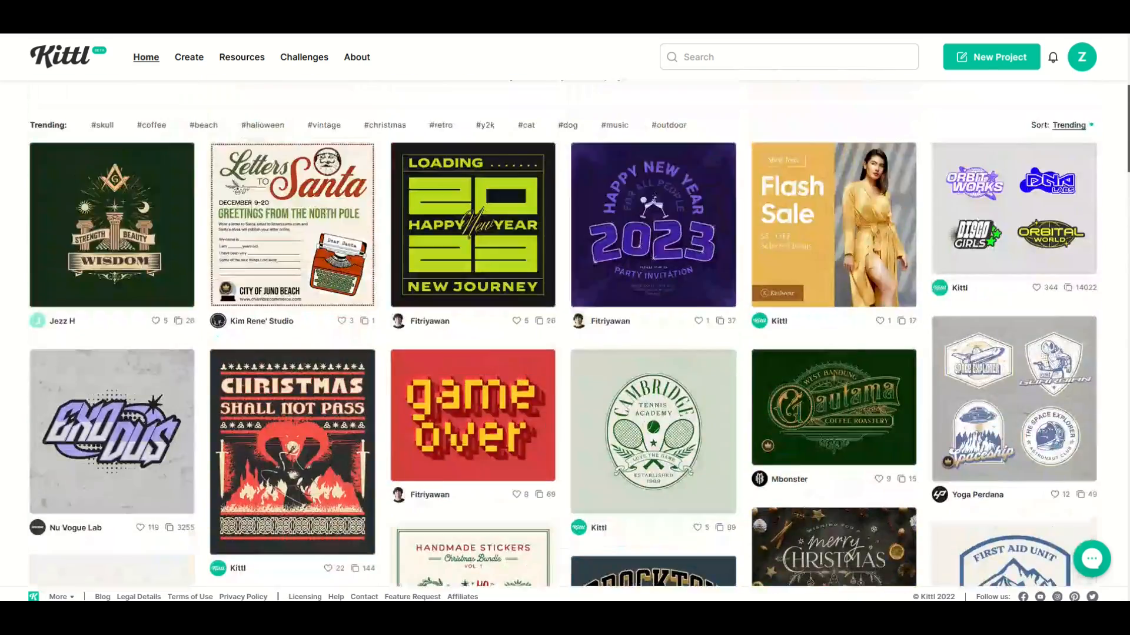
- Create a new project and change its canvas background color to light gray
scroll(861, 230, up, 1)
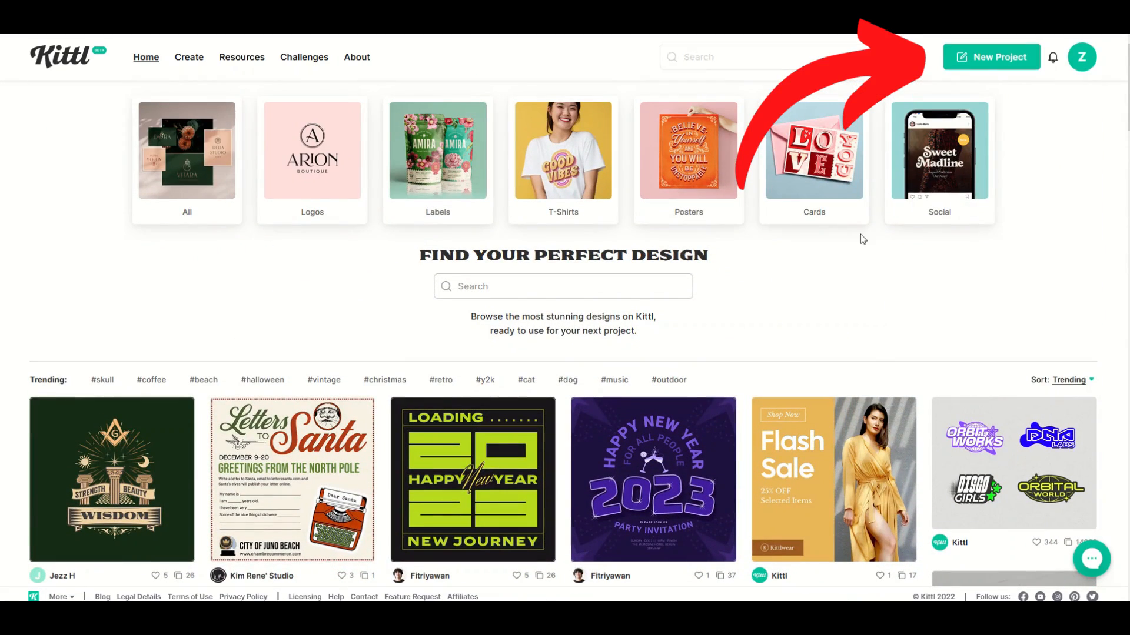
click(979, 59)
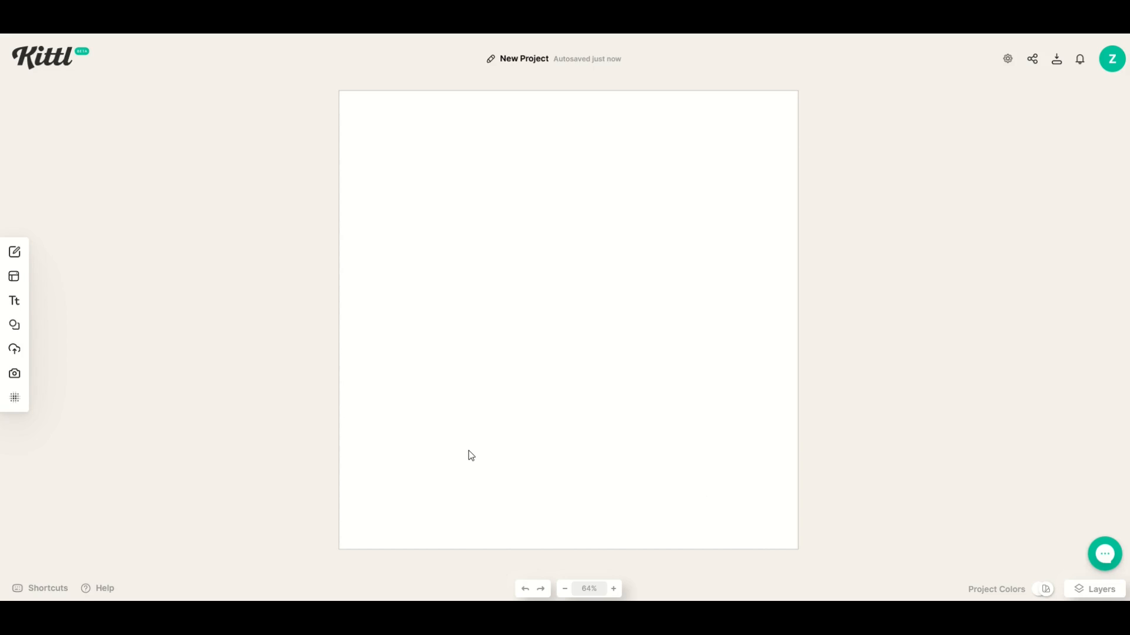
click(459, 232)
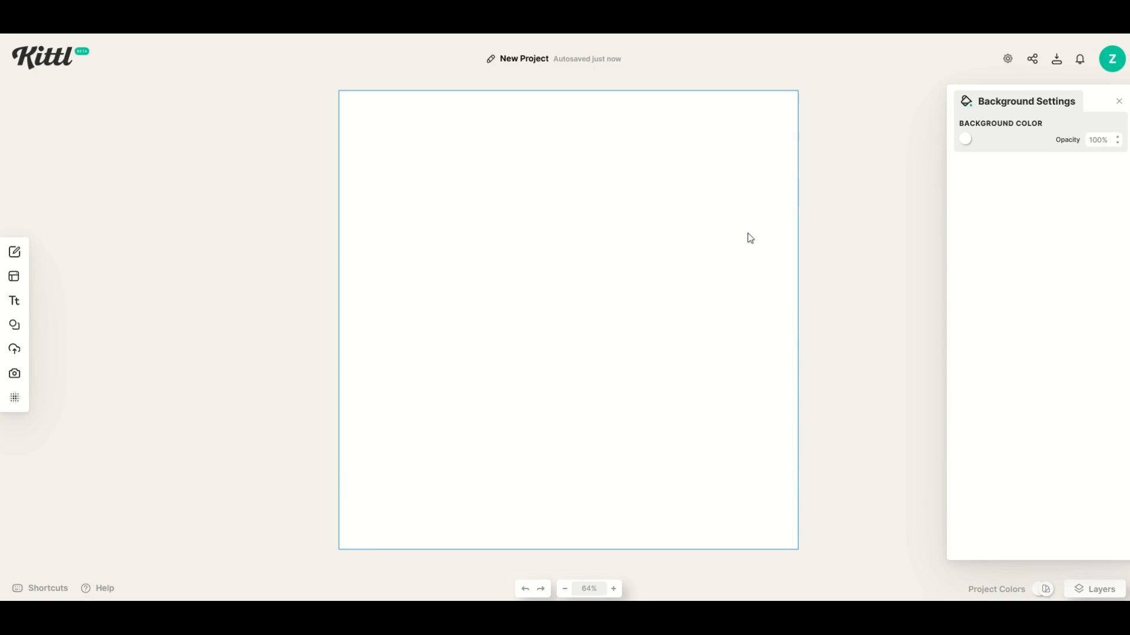
click(965, 140)
mouse_move(855, 211)
mouse_down()
mouse_move(760, 193)
mouse_move(727, 168)
mouse_move(721, 175)
mouse_up()
click(116, 204)
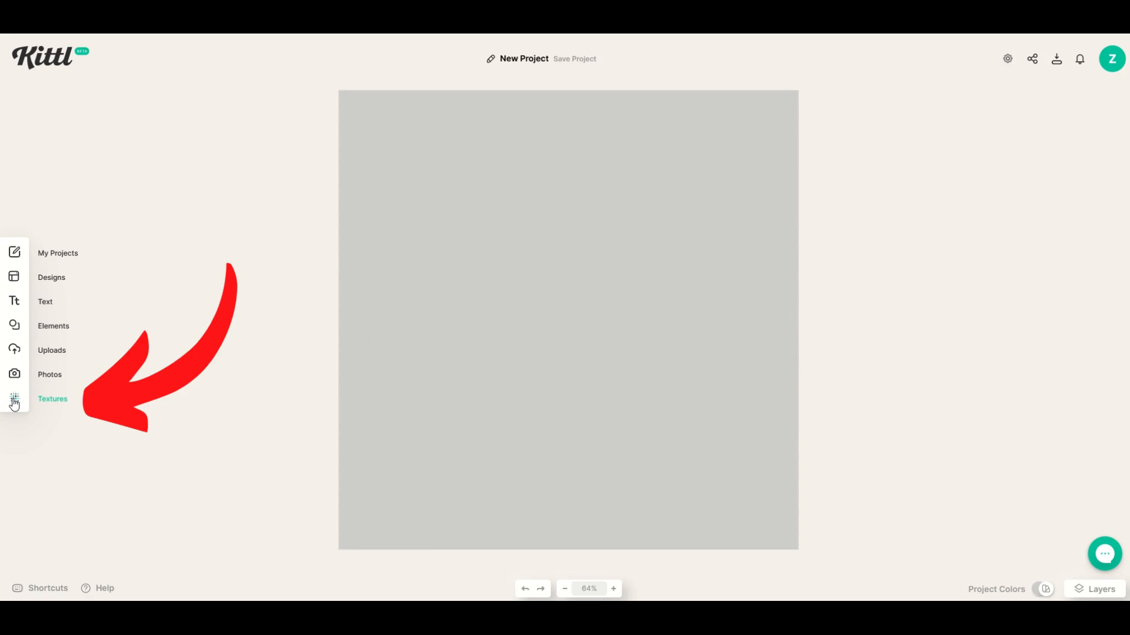
- Apply the first grunge texture to the canvas background
click(39, 401)
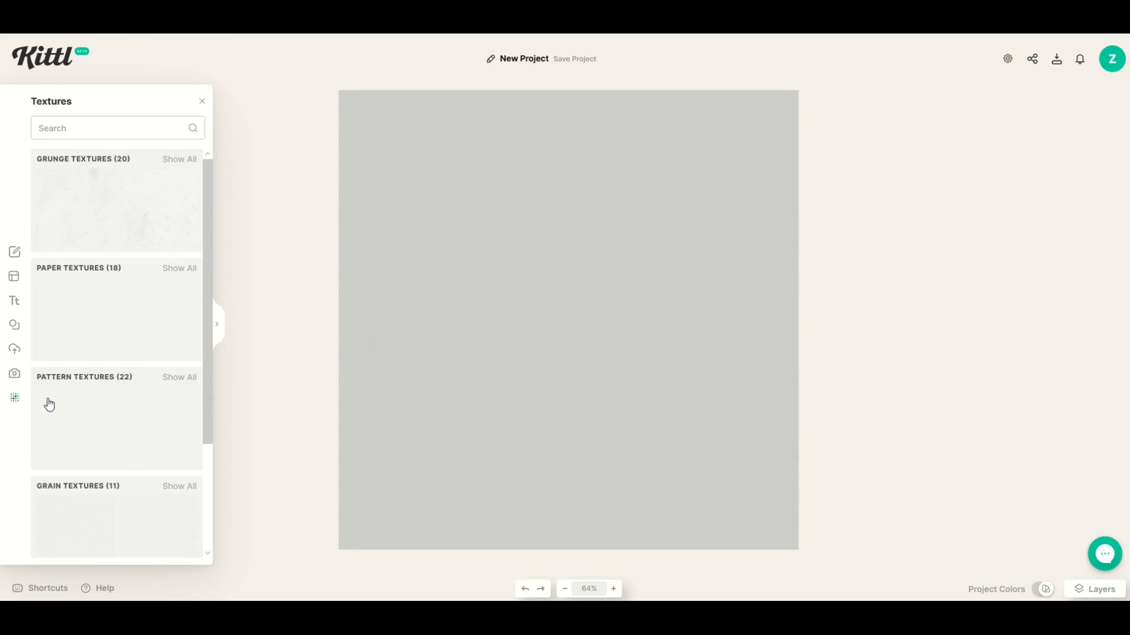
click(76, 212)
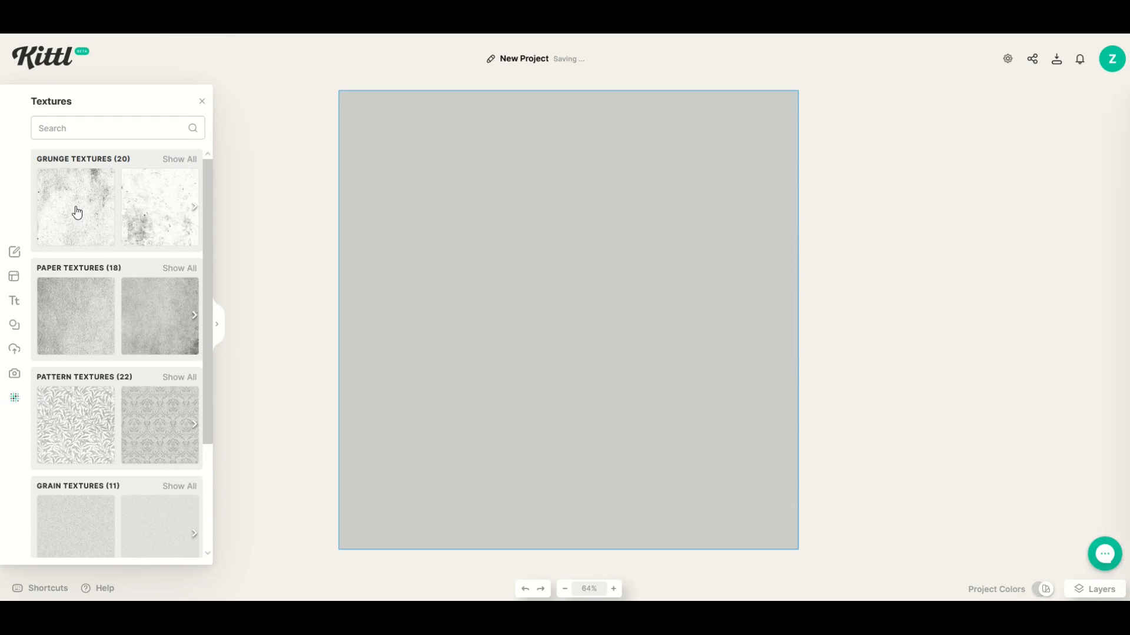
click(304, 166)
click(202, 101)
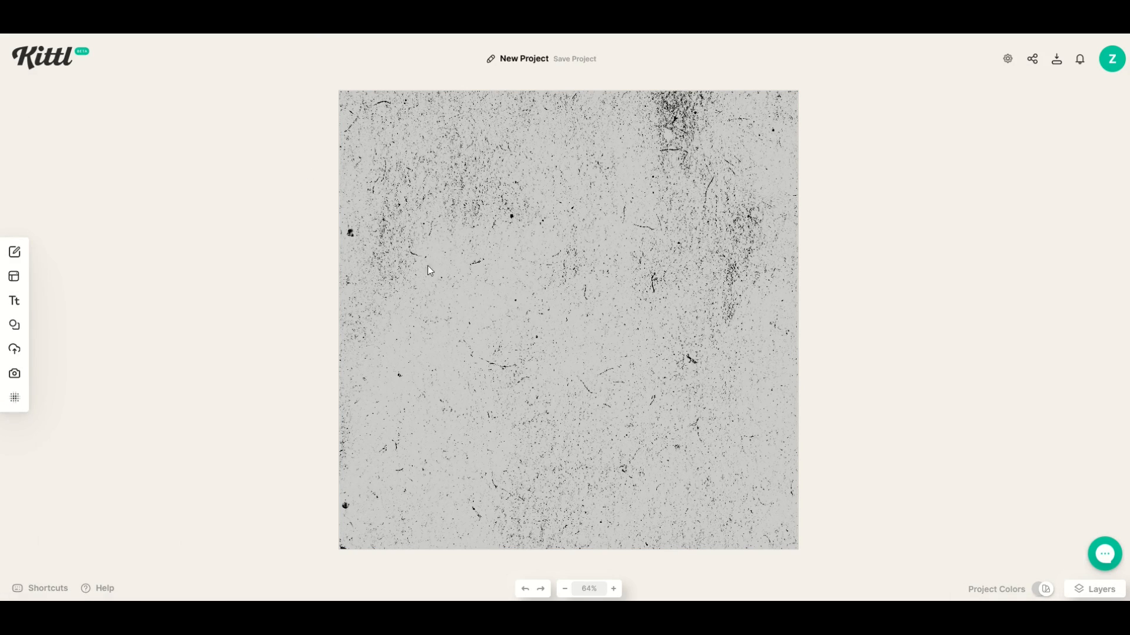
- Search the elements for "cat" and add the sitting, grinning tan striped cat illustration to the canvas
click(13, 327)
click(69, 130)
text(cat)
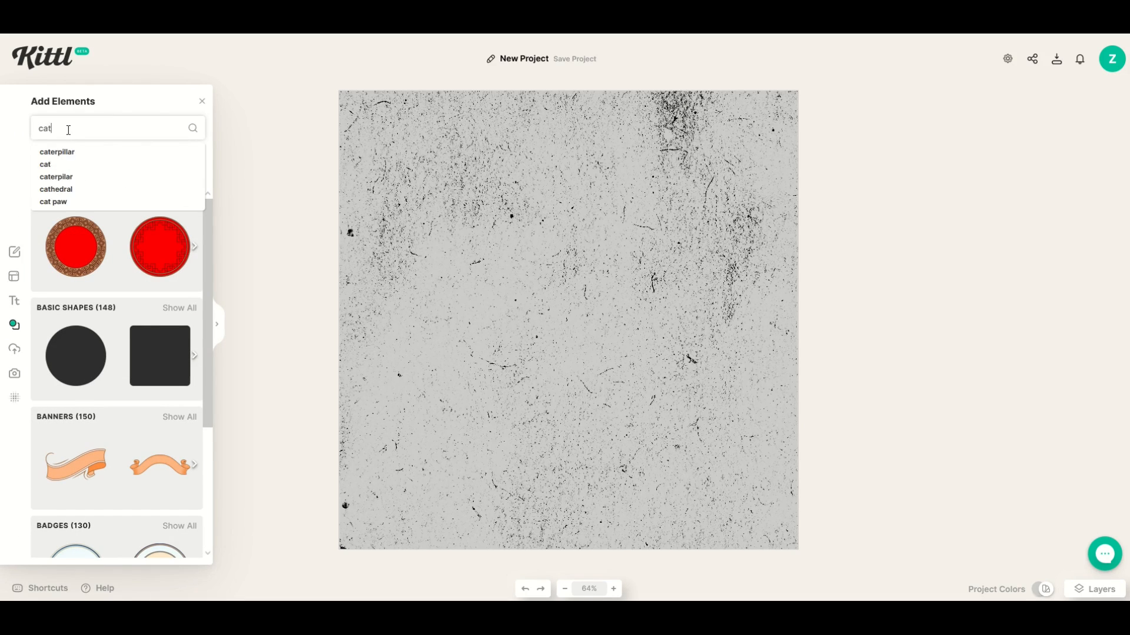
key(Return)
scroll(107, 281, down, 3)
scroll(107, 281, down, 5)
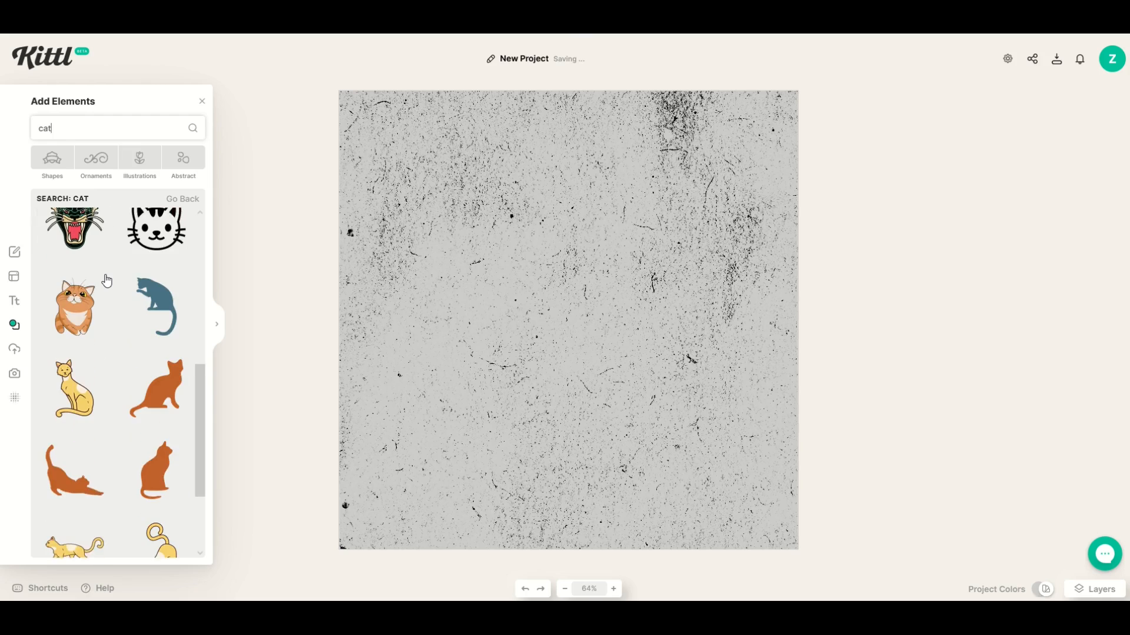
scroll(106, 280, down, 6)
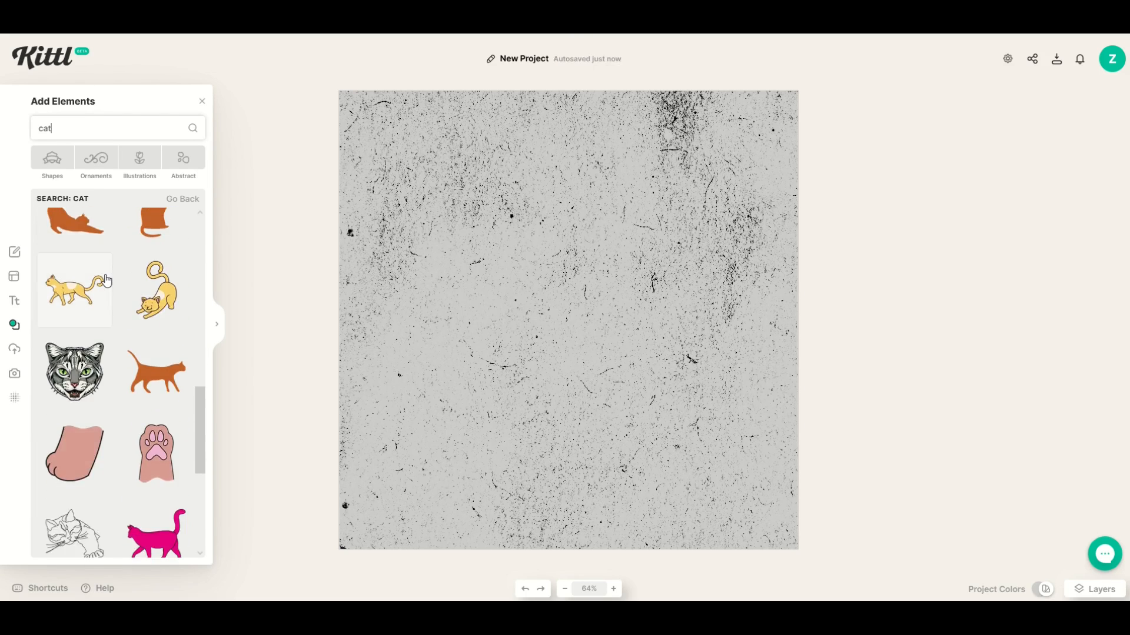
scroll(107, 281, down, 6)
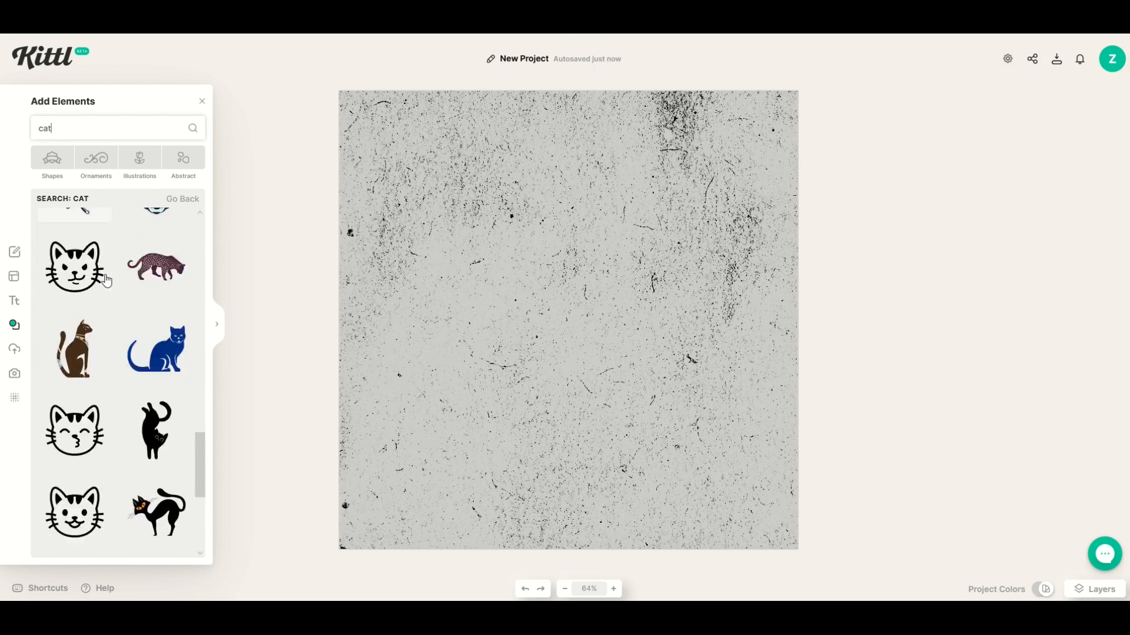
scroll(107, 280, down, 4)
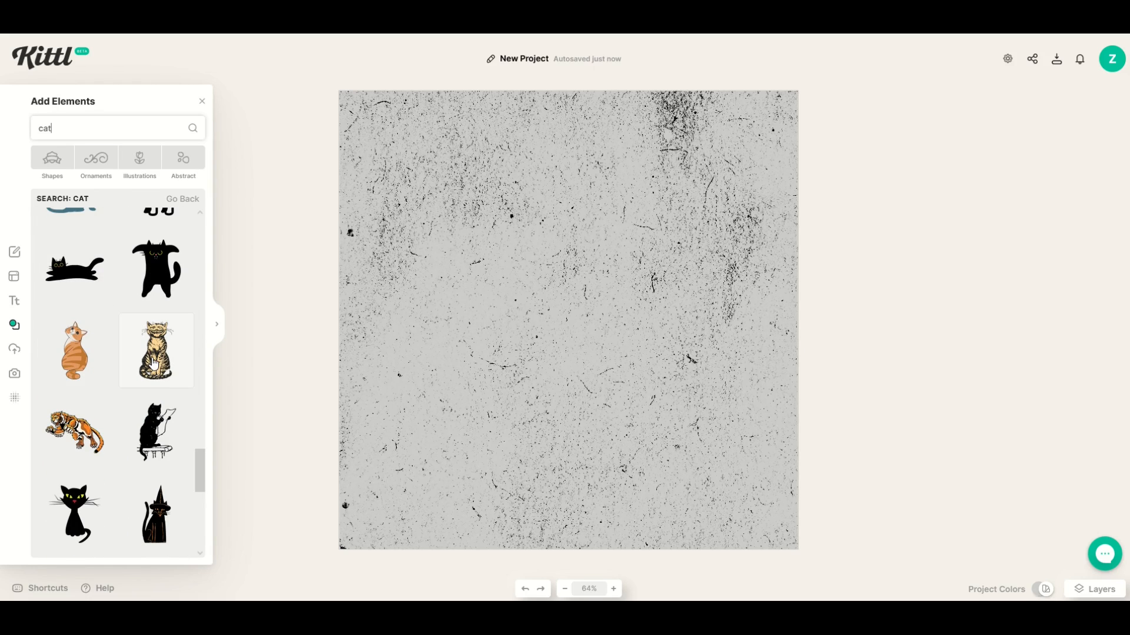
click(153, 364)
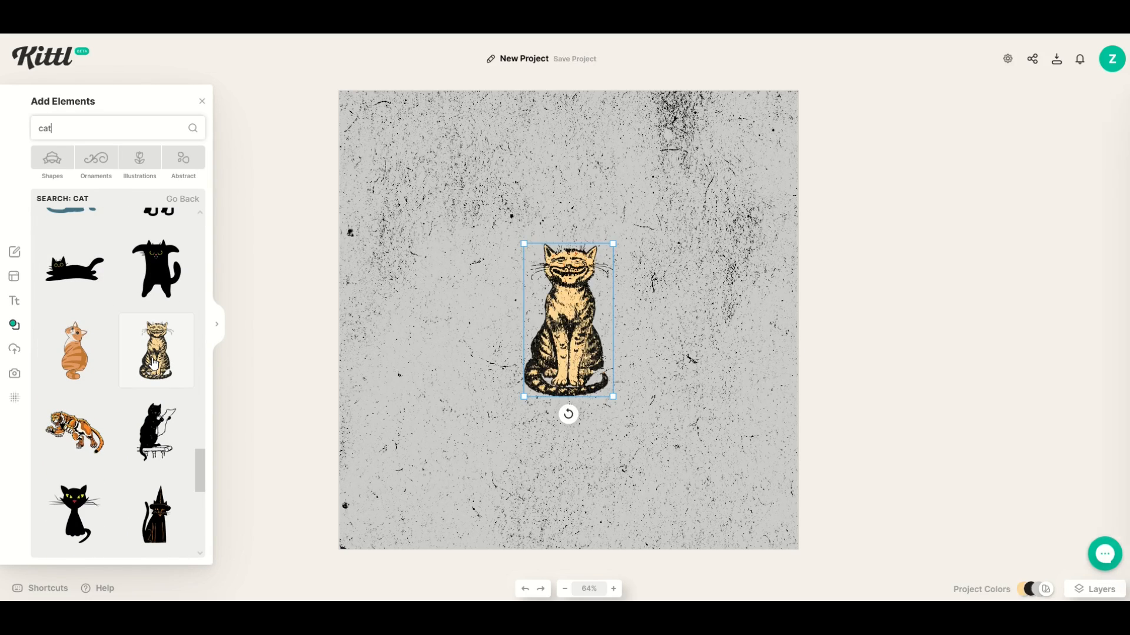
- Enlarge the cat to most of the canvas height and place it in the right half of the canvas
drag(524, 245, 434, 151)
drag(612, 396, 683, 517)
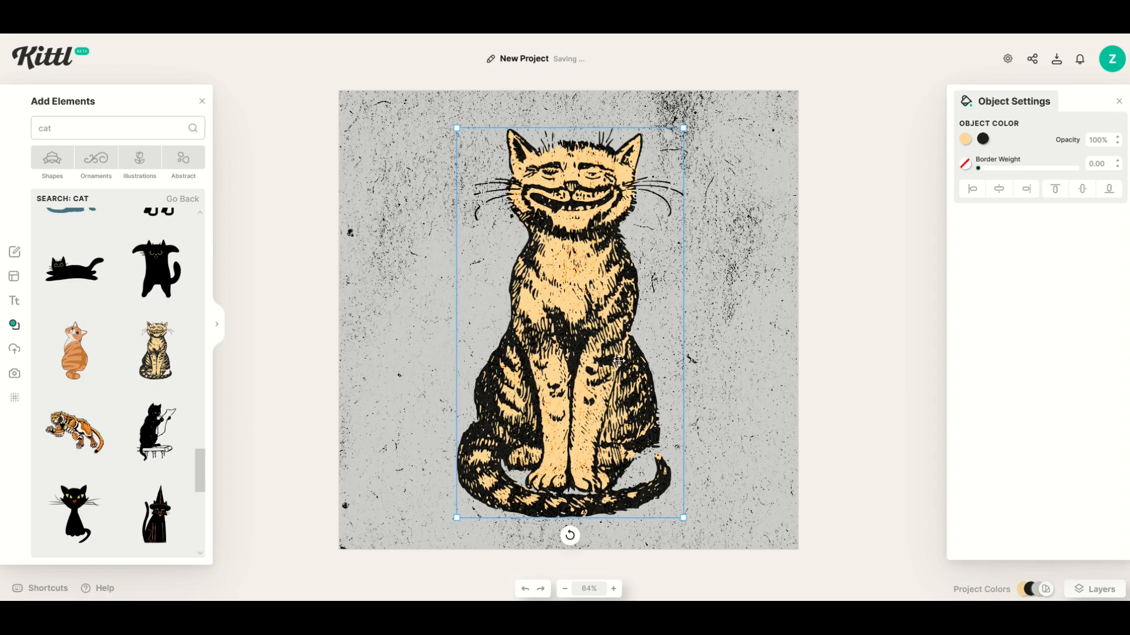
drag(619, 360, 686, 361)
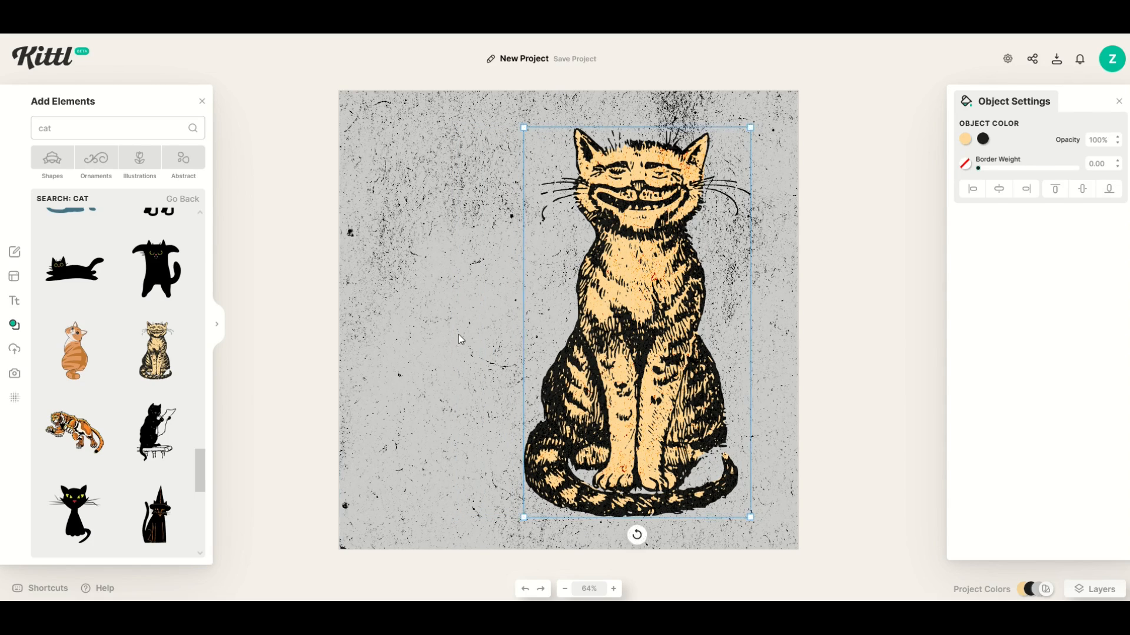
click(455, 307)
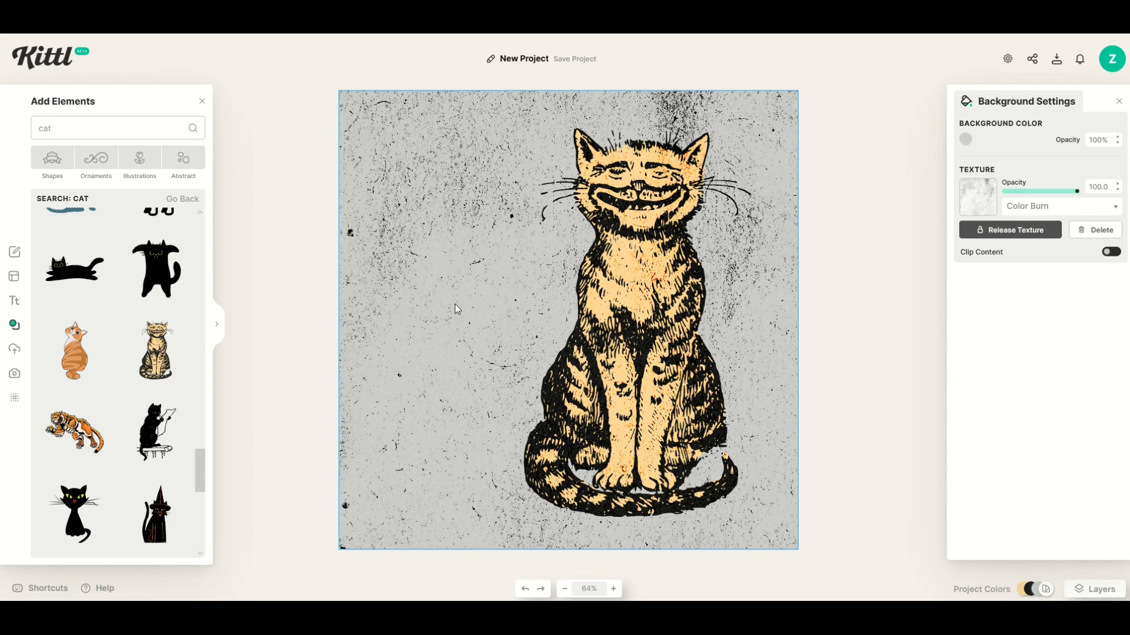
- Recolor the cat's tan fill with the light gray sampled from the canvas background using the eyedropper
click(616, 269)
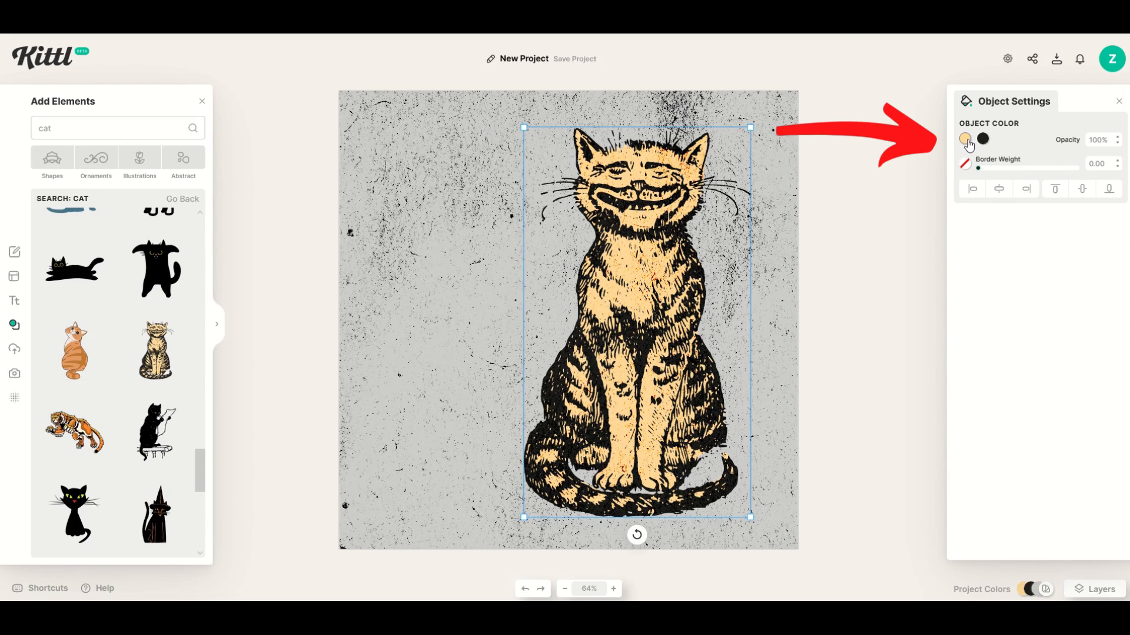
click(967, 147)
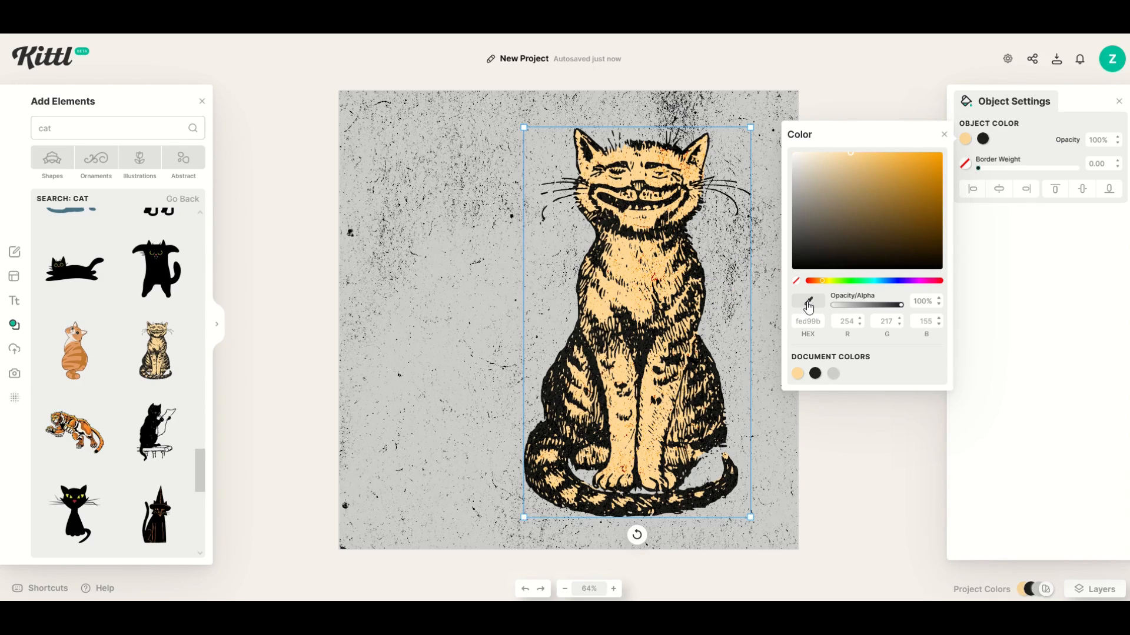
click(510, 250)
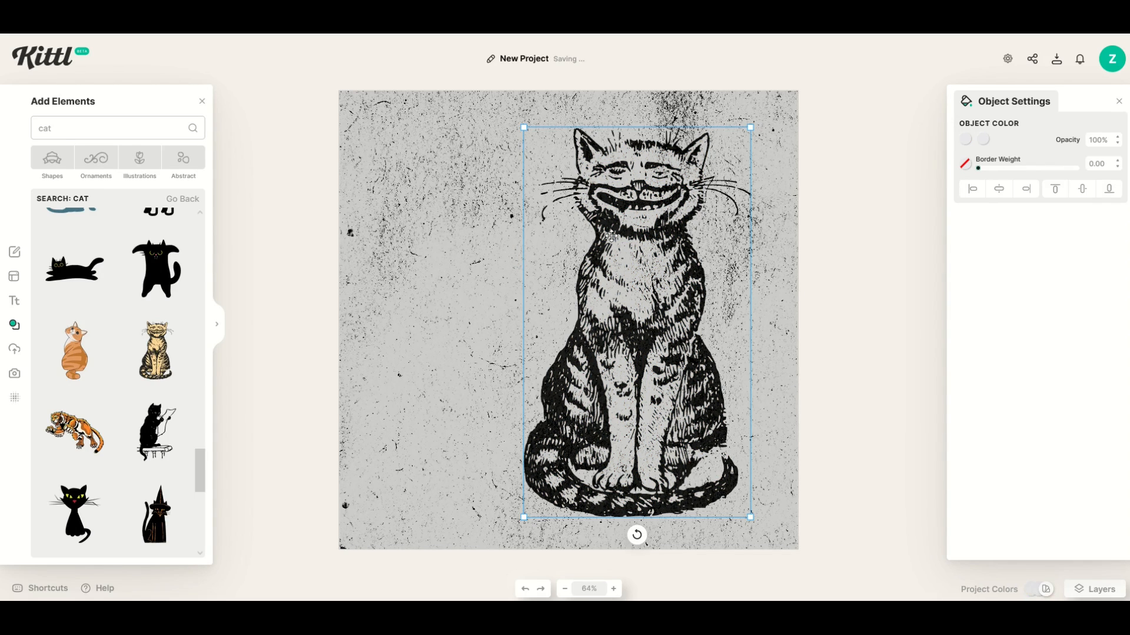
click(842, 398)
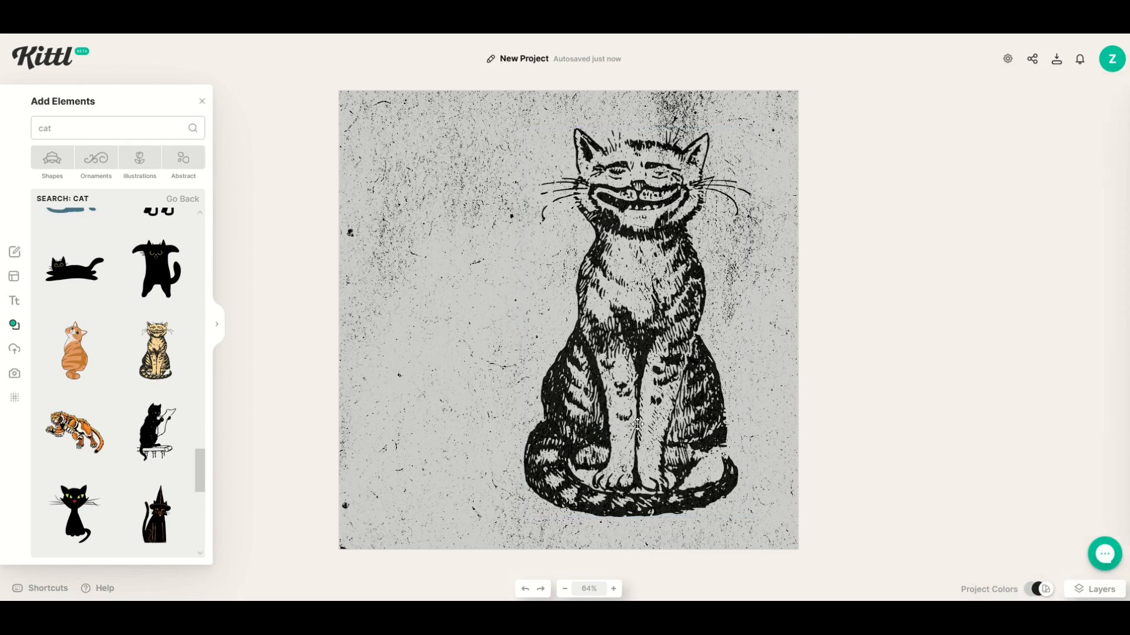
- Search the elements for "mouse" and place the blue crouching mouse with the curled tail at the canvas's lower left beside the cat
click(609, 398)
click(96, 129)
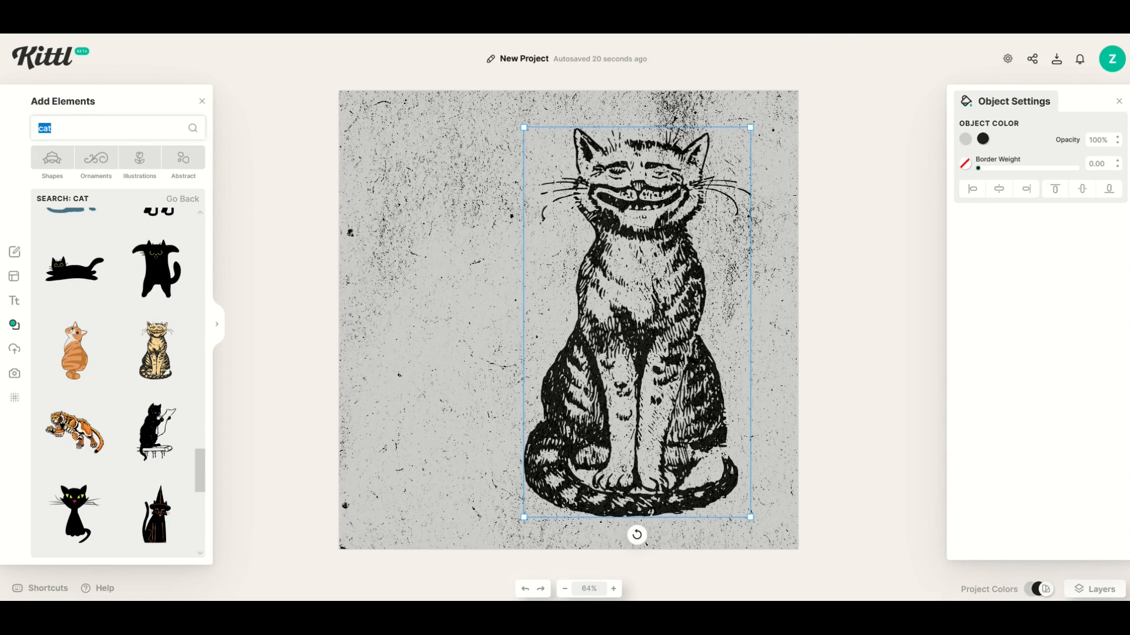
text(mouse)
key(Return)
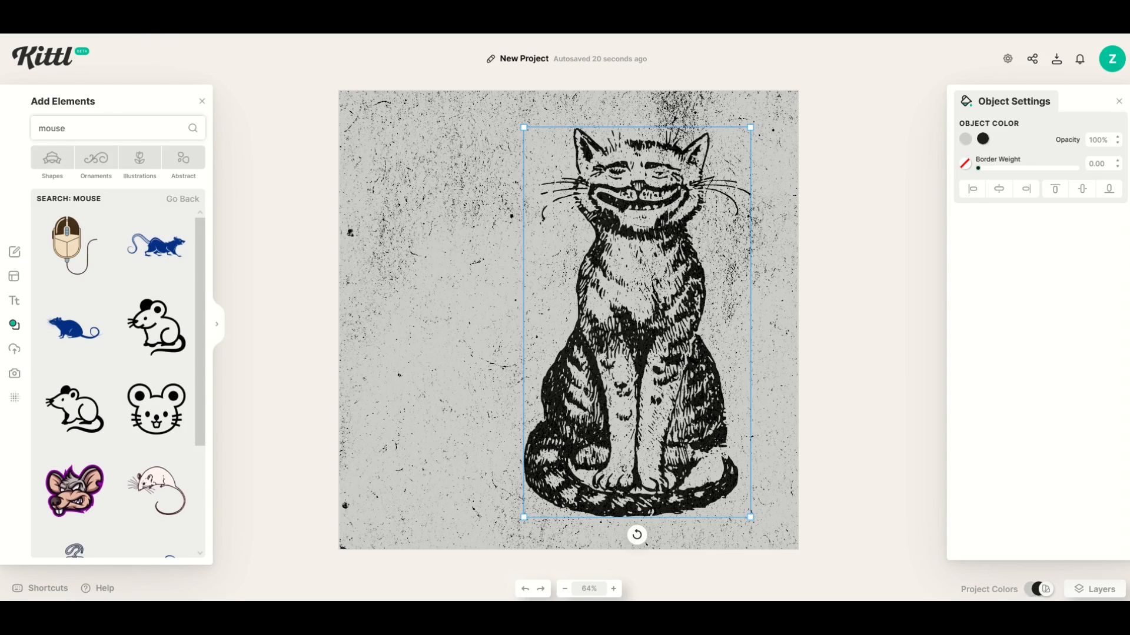
scroll(184, 434, down, 5)
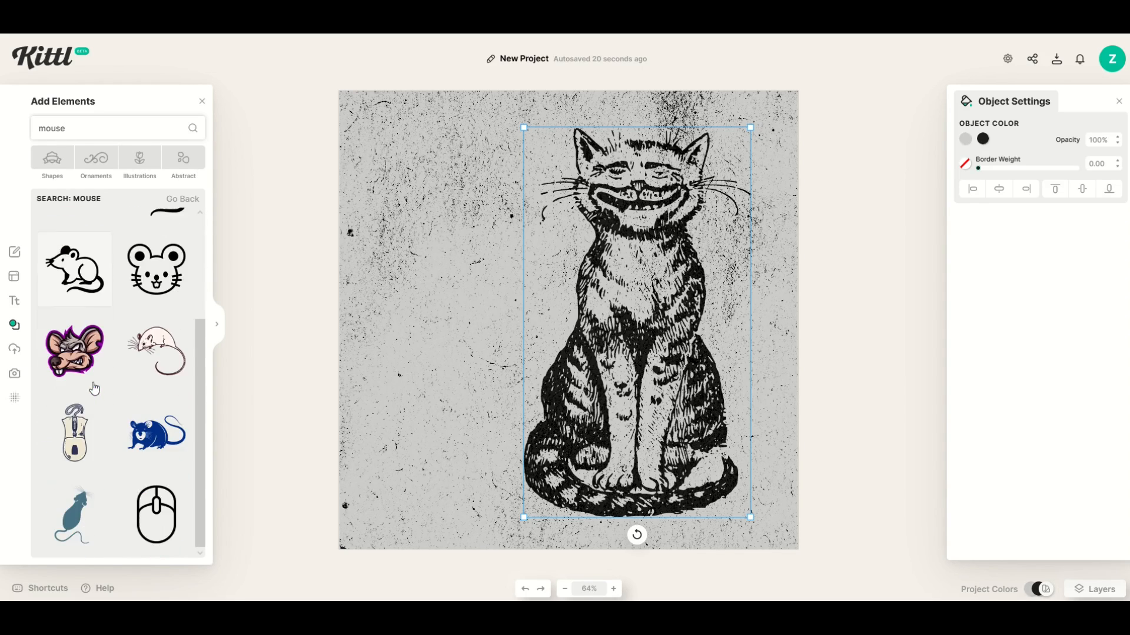
click(150, 433)
drag(534, 334, 436, 488)
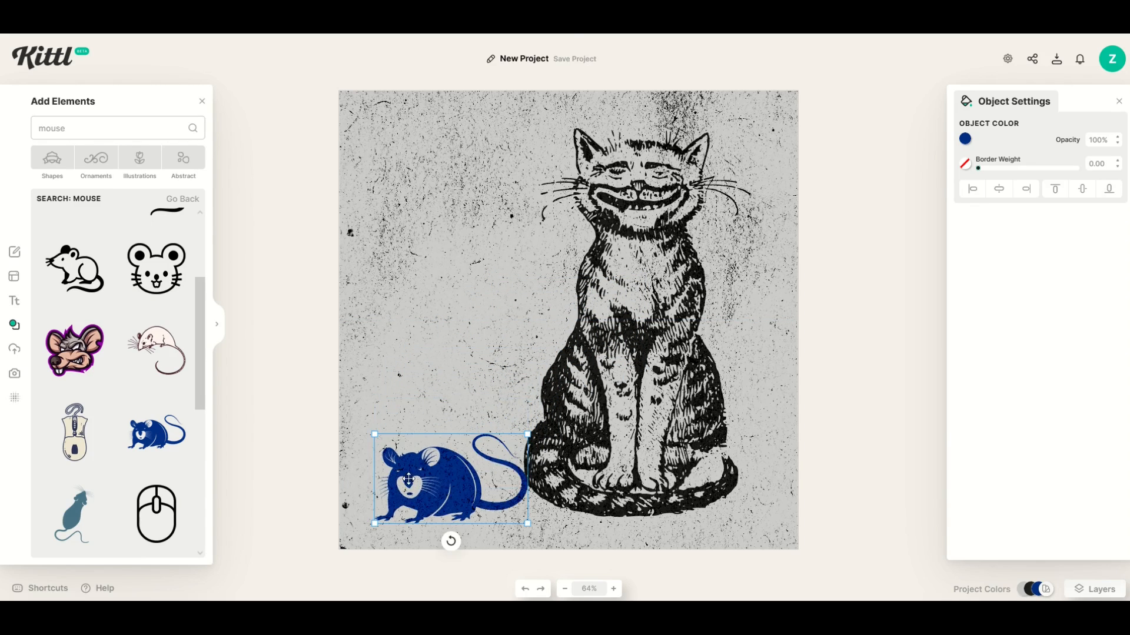
- Change the mouse's blue color to dark gray 303030
click(965, 139)
drag(841, 250, 779, 253)
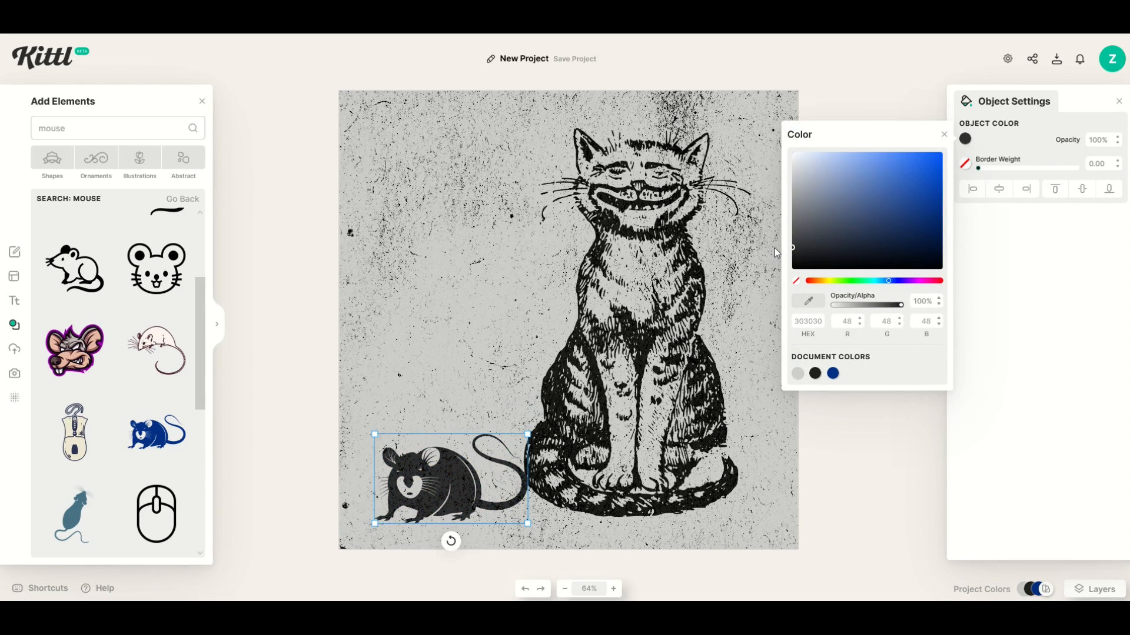
click(314, 431)
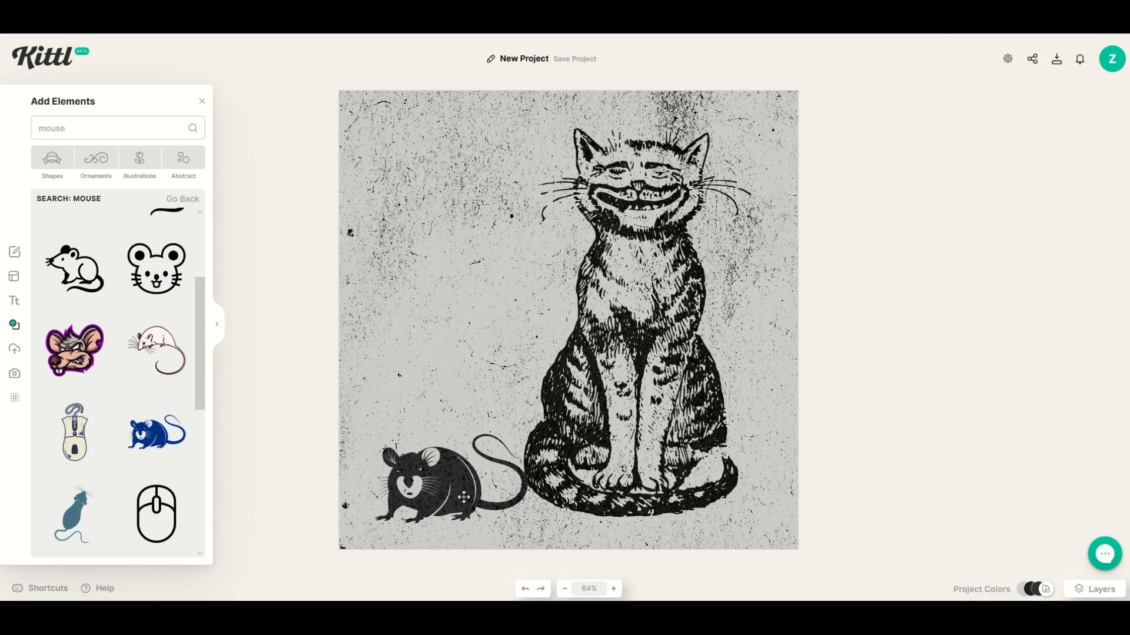
- Recolor the cat's black parts with the mouse's dark gray from the document colors
click(559, 392)
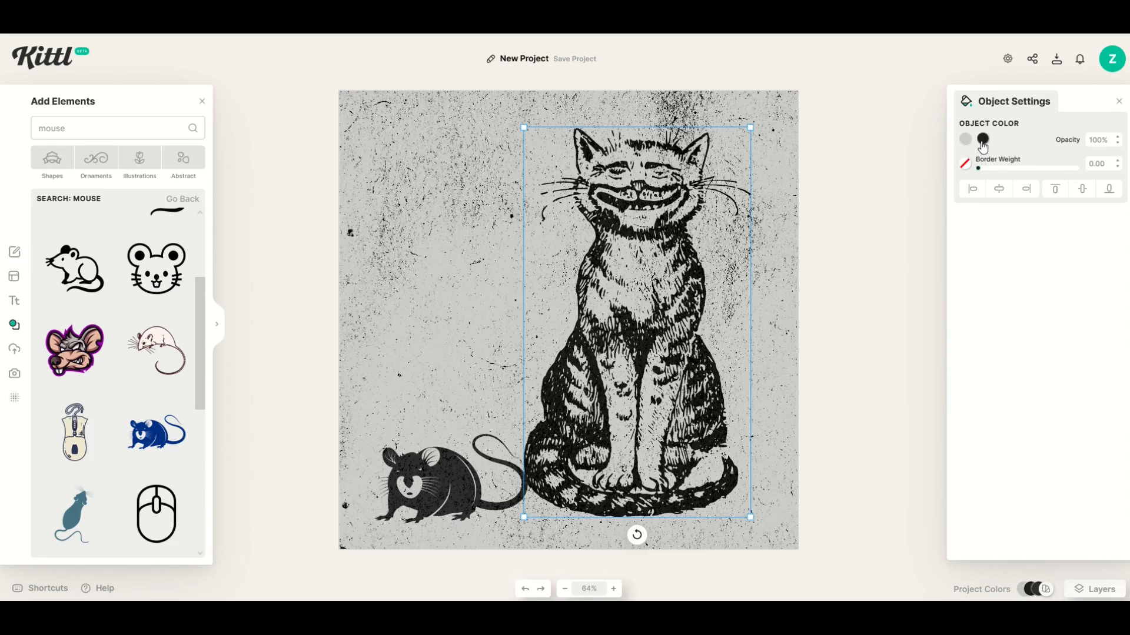
click(983, 143)
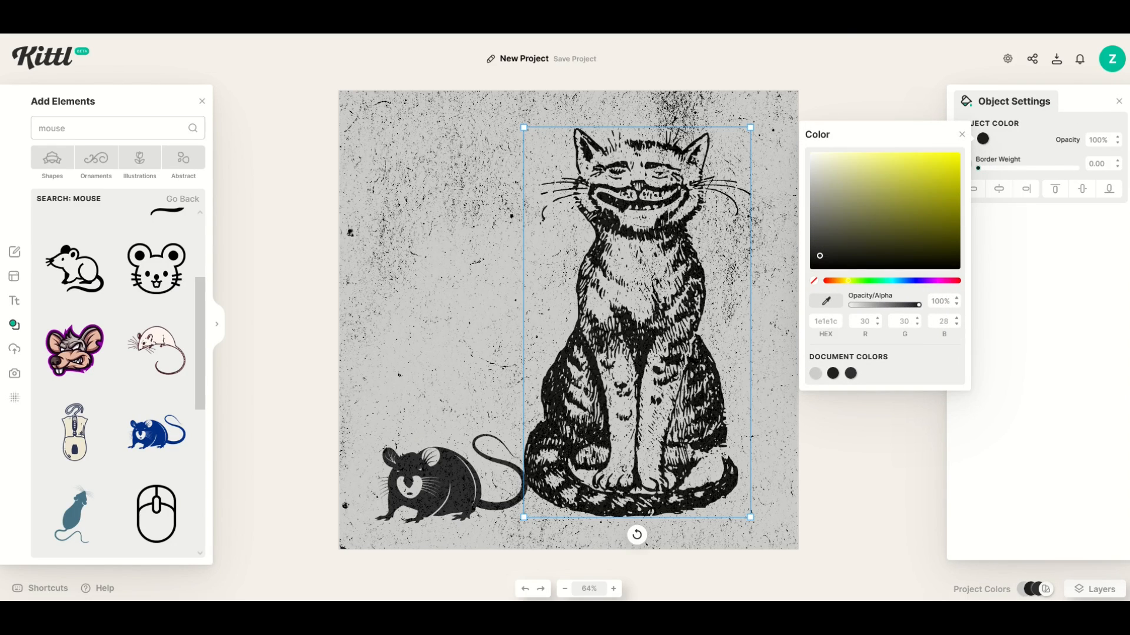
click(850, 373)
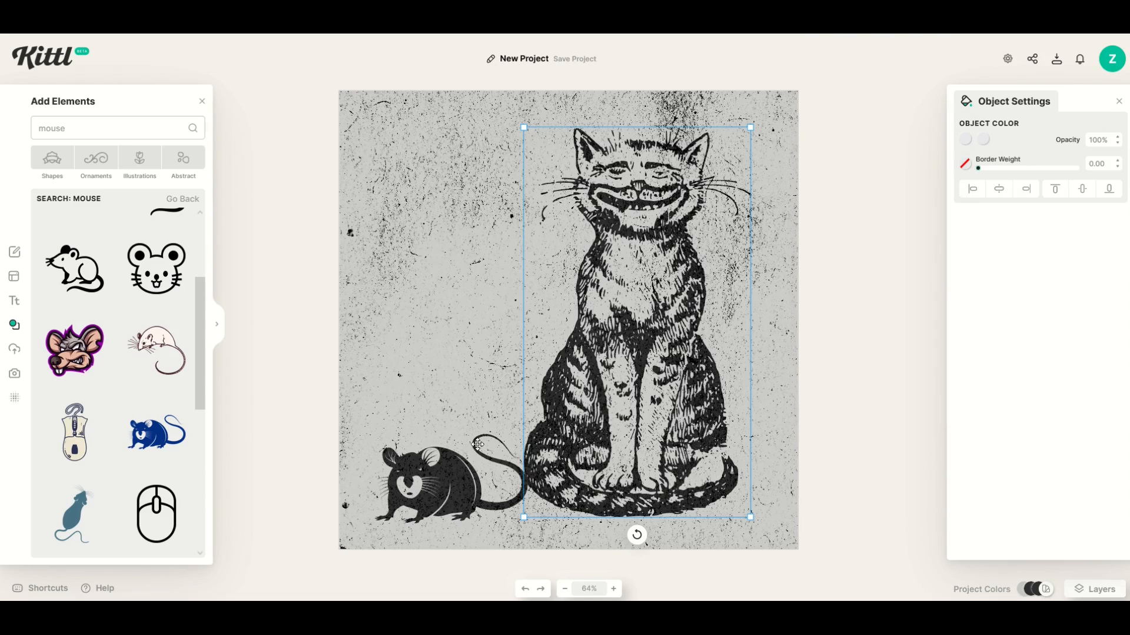
click(849, 376)
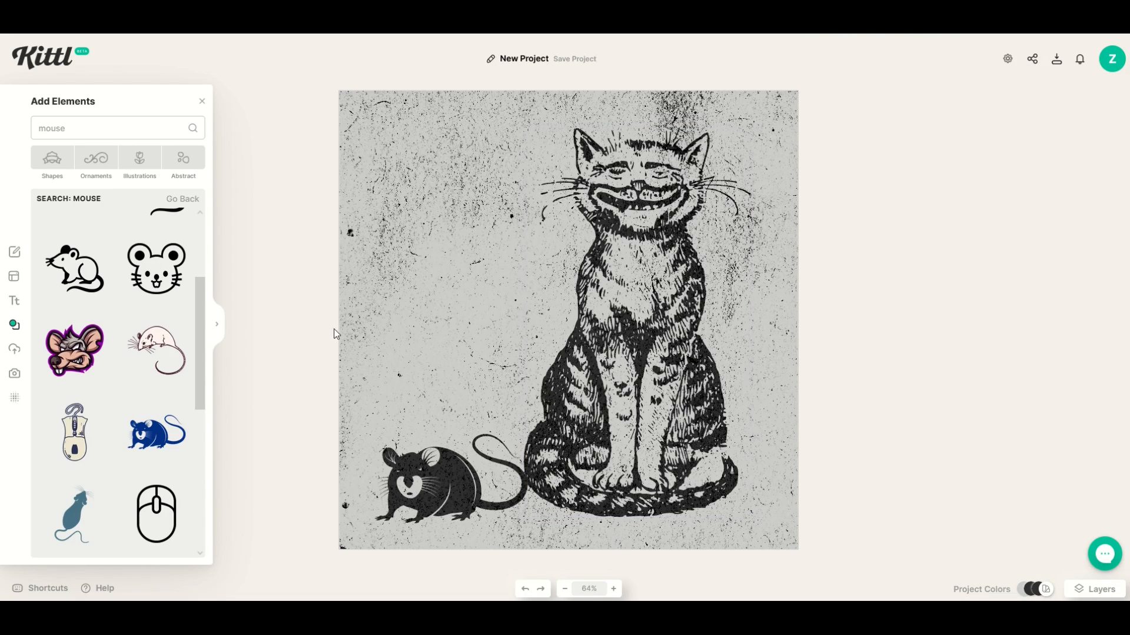
- Search the elements for "sunglasses", add the cream-framed pair with striped lenses, and enlarge it above the mouse, overlapping the cat's chest
double_click(52, 128)
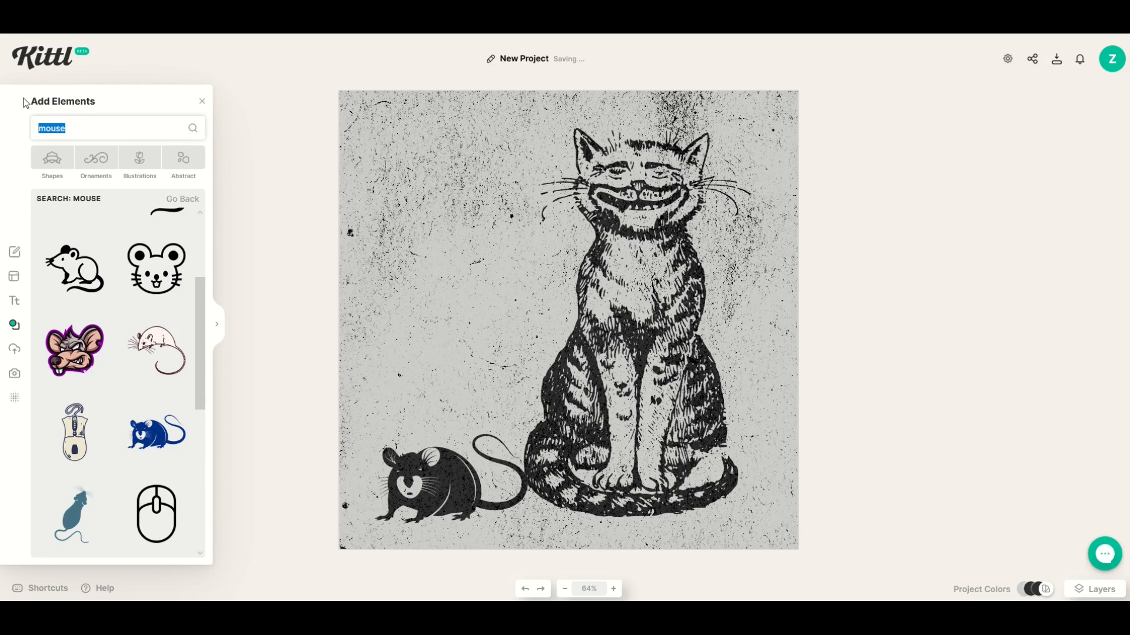
text(sungl)
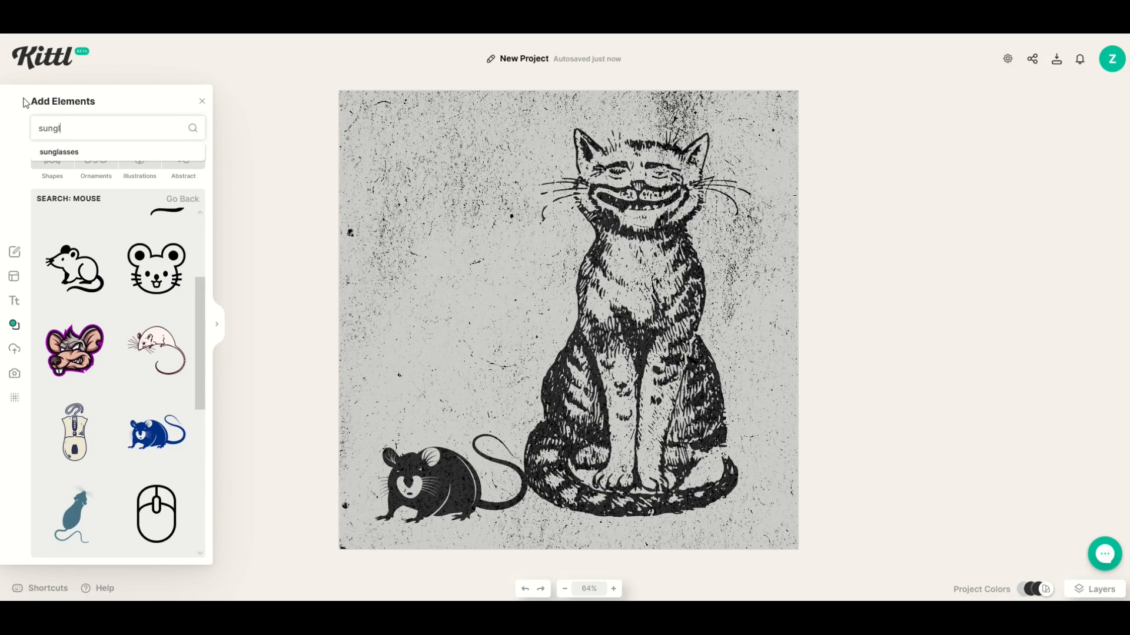
text(asses)
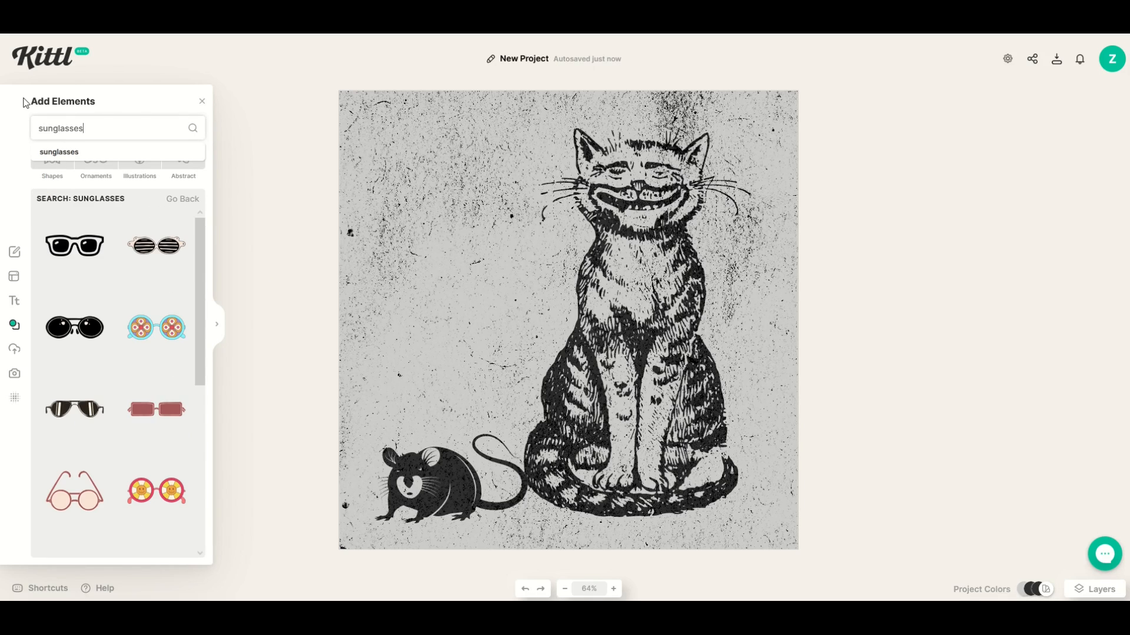
click(139, 252)
drag(511, 315, 467, 288)
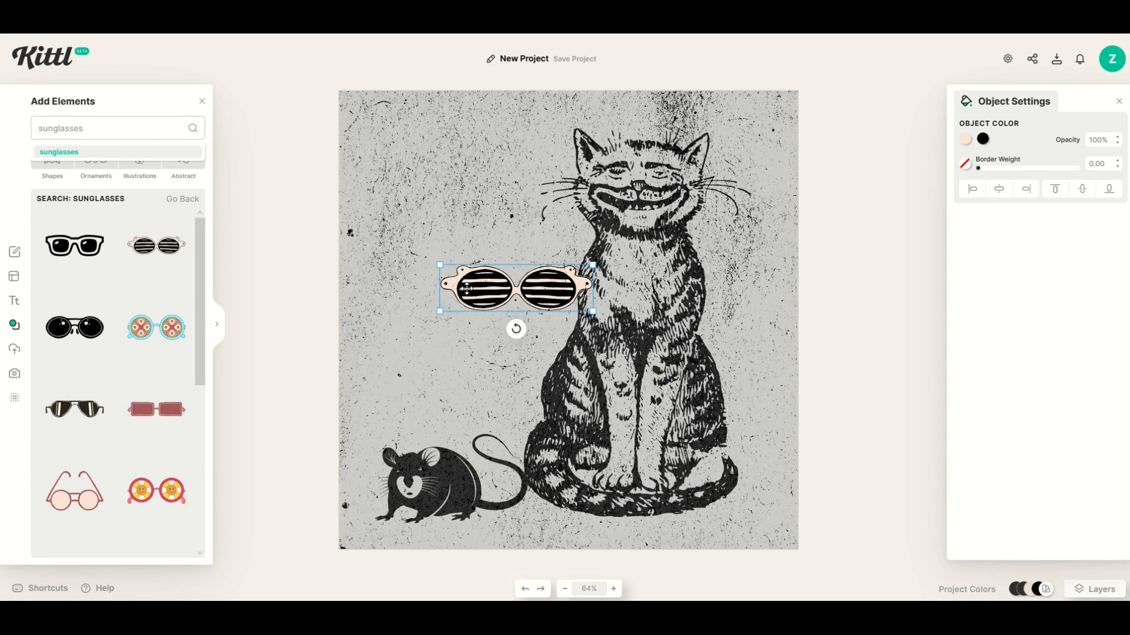
drag(635, 333, 759, 382)
drag(545, 327, 463, 303)
- Recolor the sunglasses' cream frame light gray and black parts with the cat's dark gray, and shift them toward the cat's face
click(966, 139)
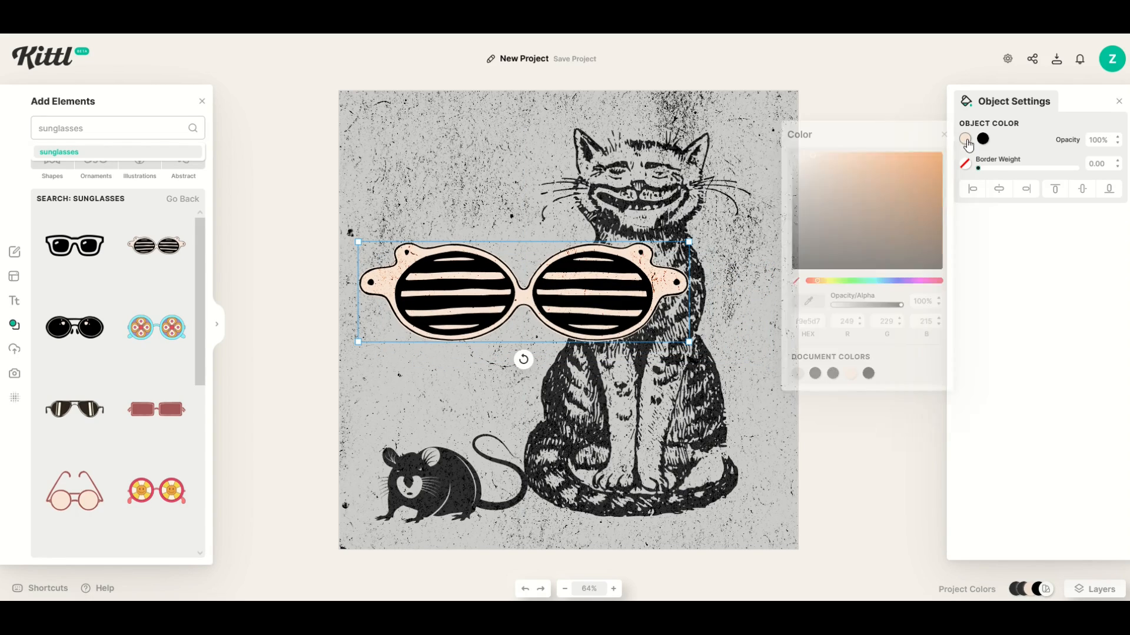
click(632, 120)
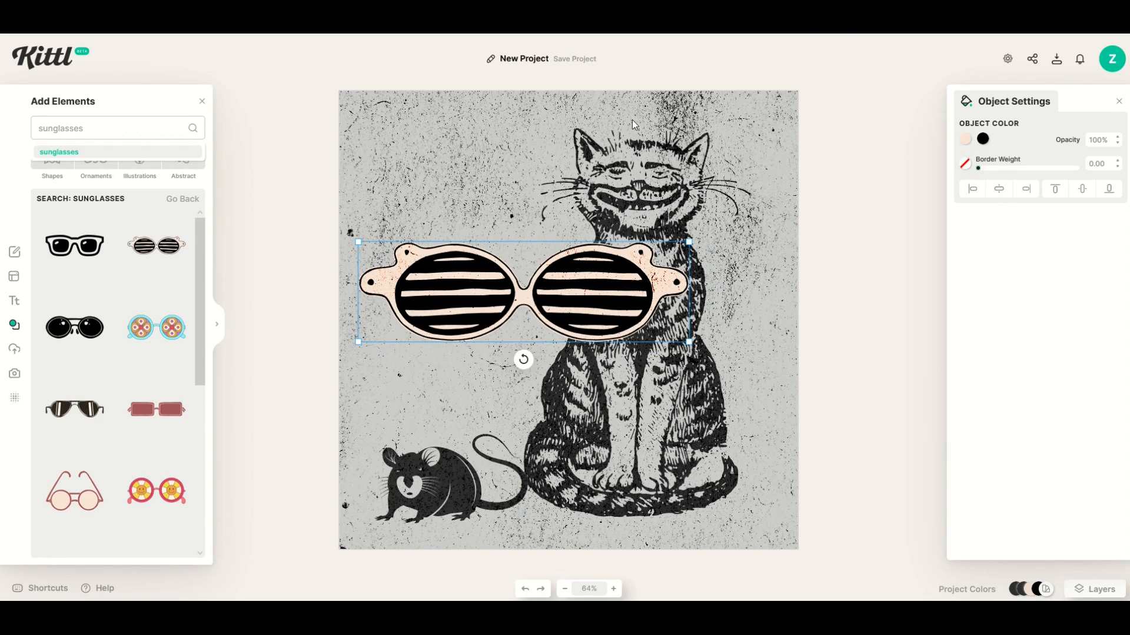
click(983, 139)
click(825, 303)
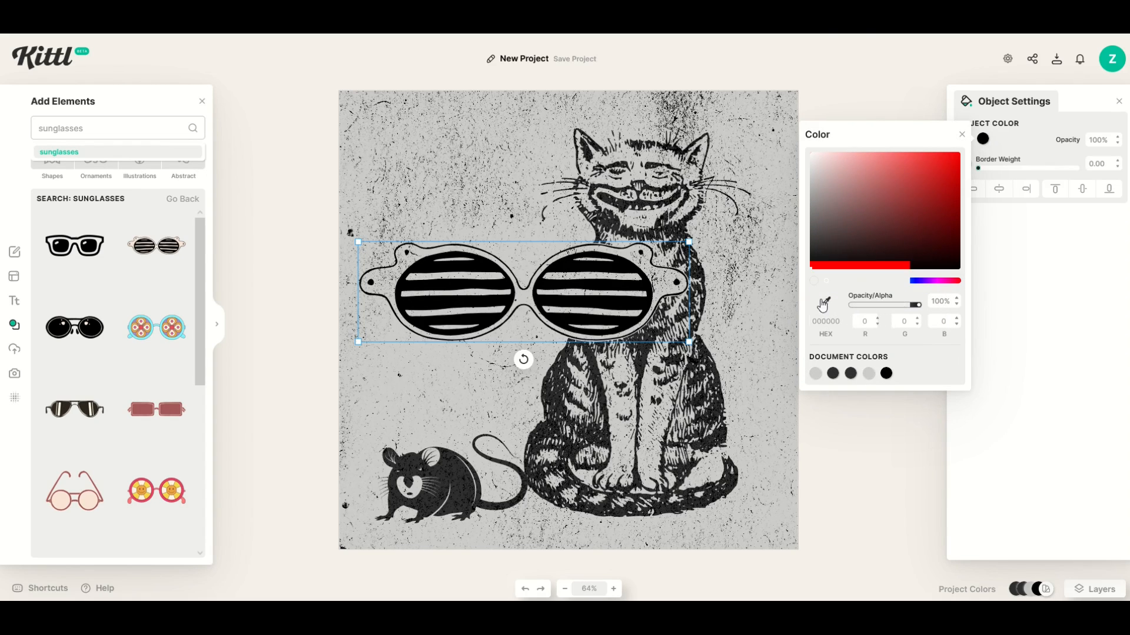
click(701, 263)
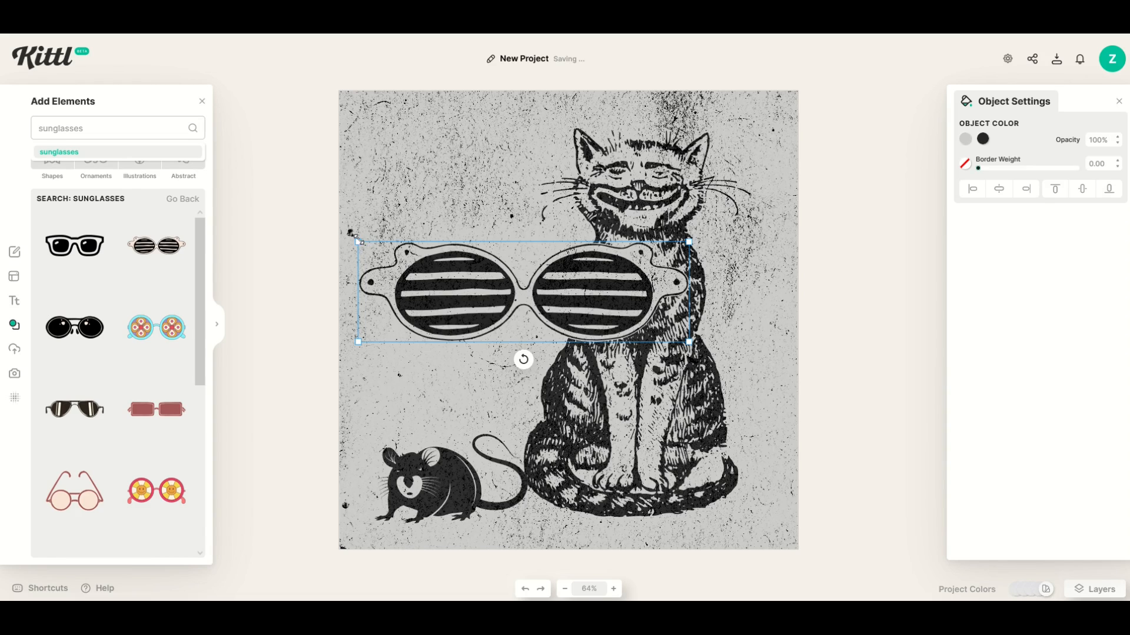
drag(369, 244, 592, 164)
click(306, 259)
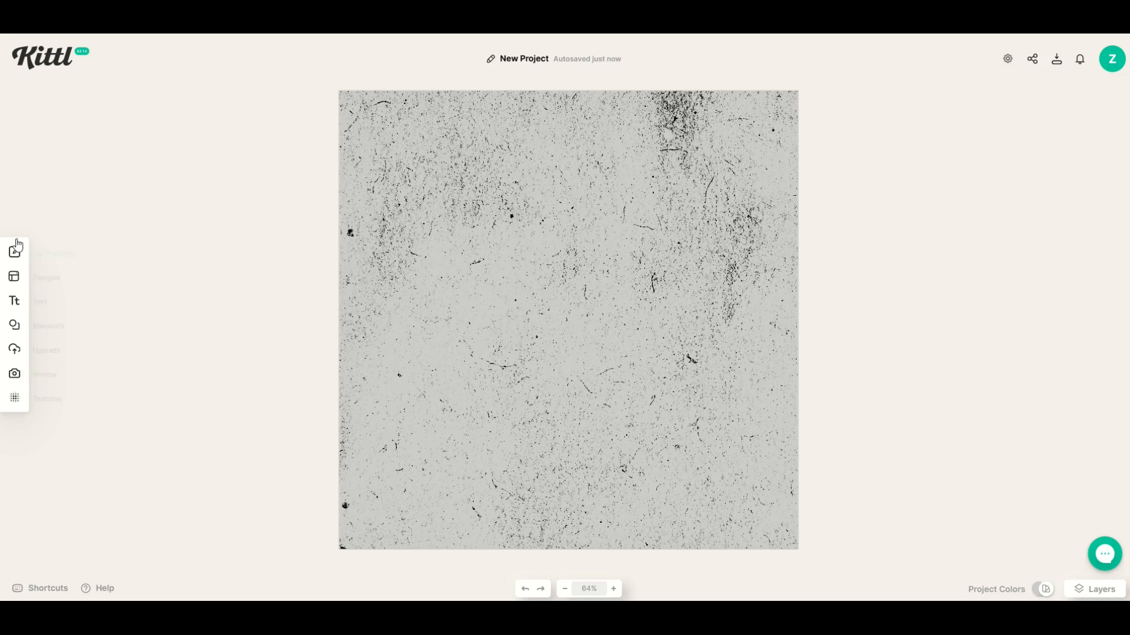
- Search the photos for "black and white" and add the silhouetted man before the striped wall, enlarged across most of the canvas's lower right
click(15, 377)
click(82, 137)
text(black and white)
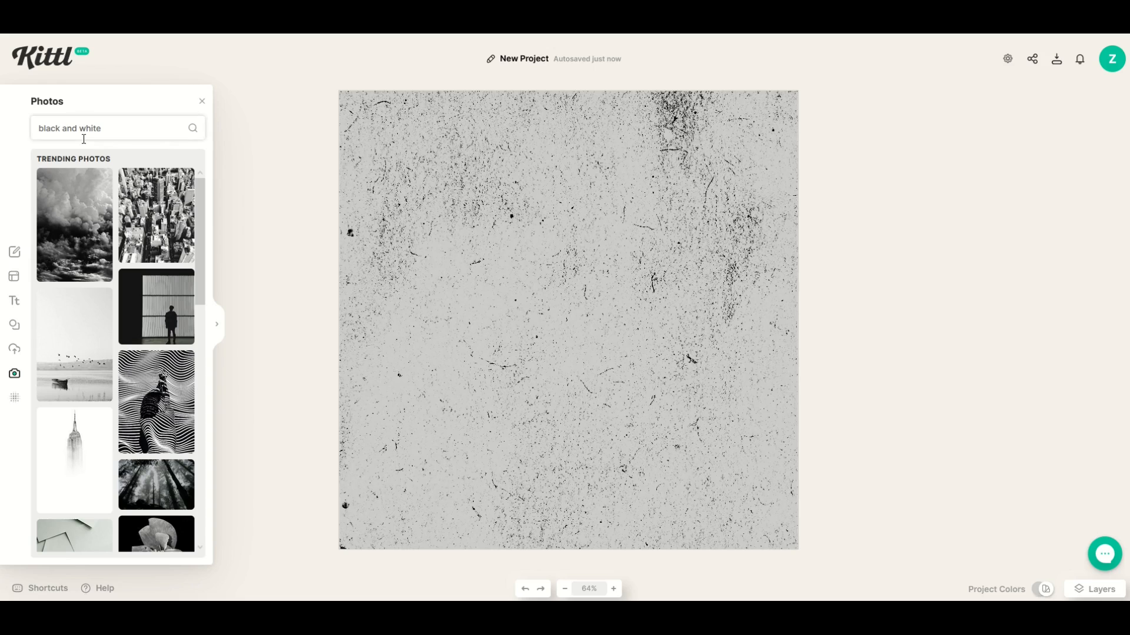
scroll(92, 351, down, 5)
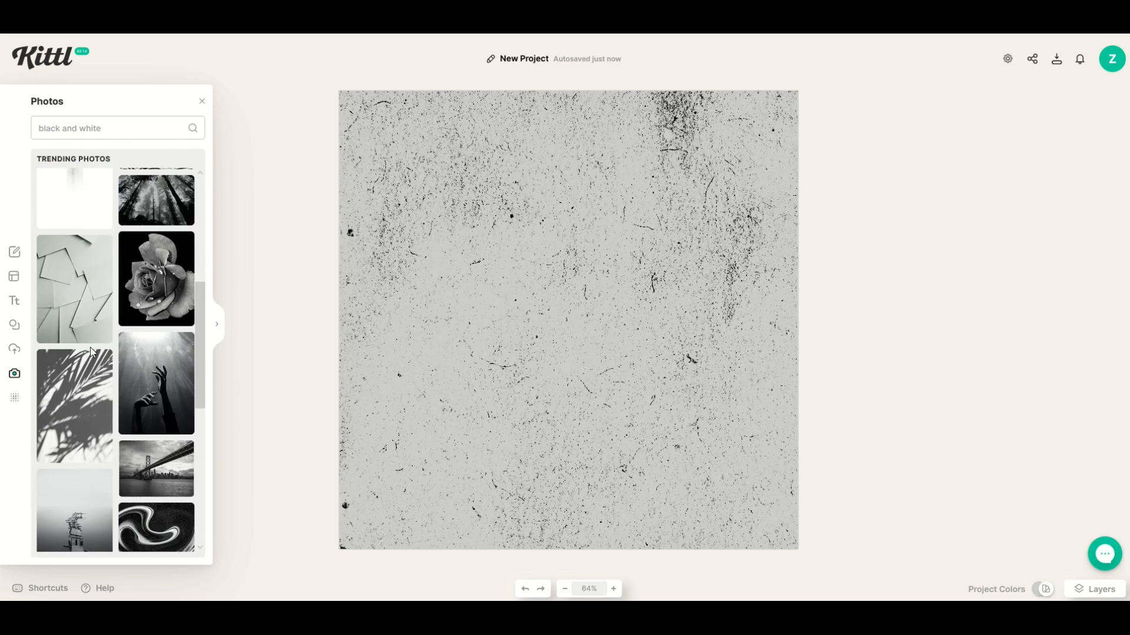
scroll(91, 351, up, 5)
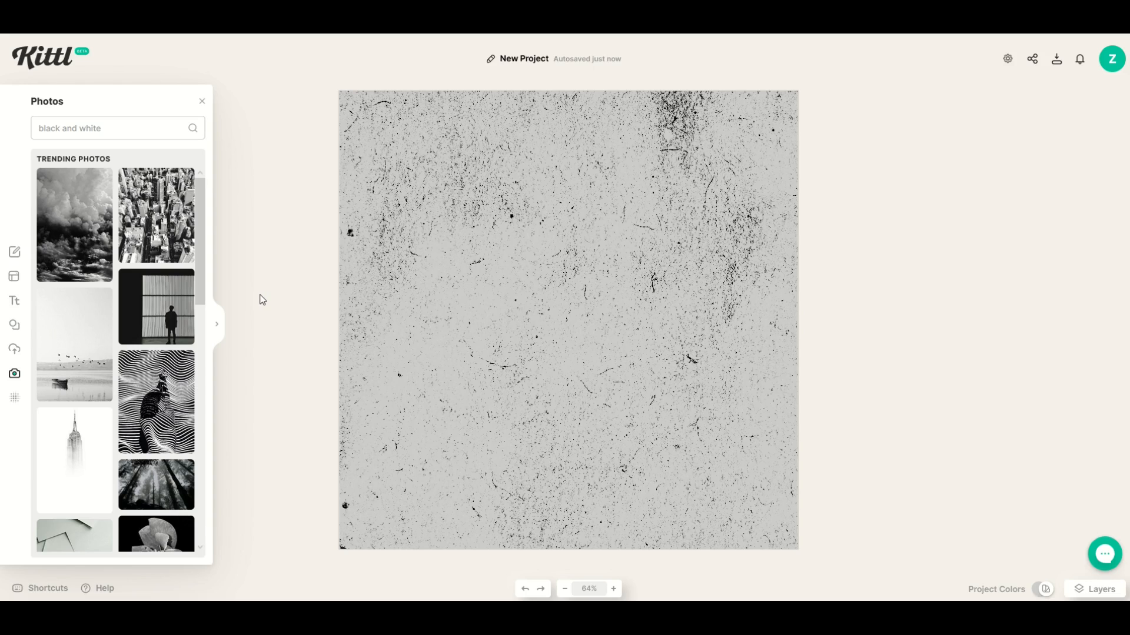
click(146, 312)
drag(492, 243, 366, 118)
drag(547, 310, 613, 369)
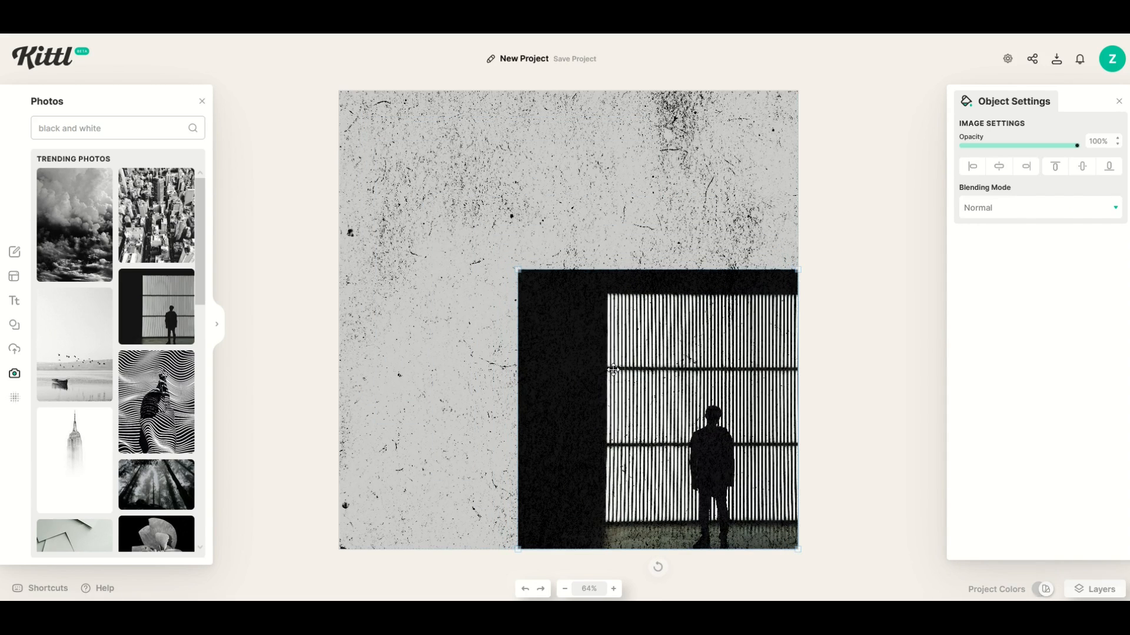
drag(518, 270, 393, 146)
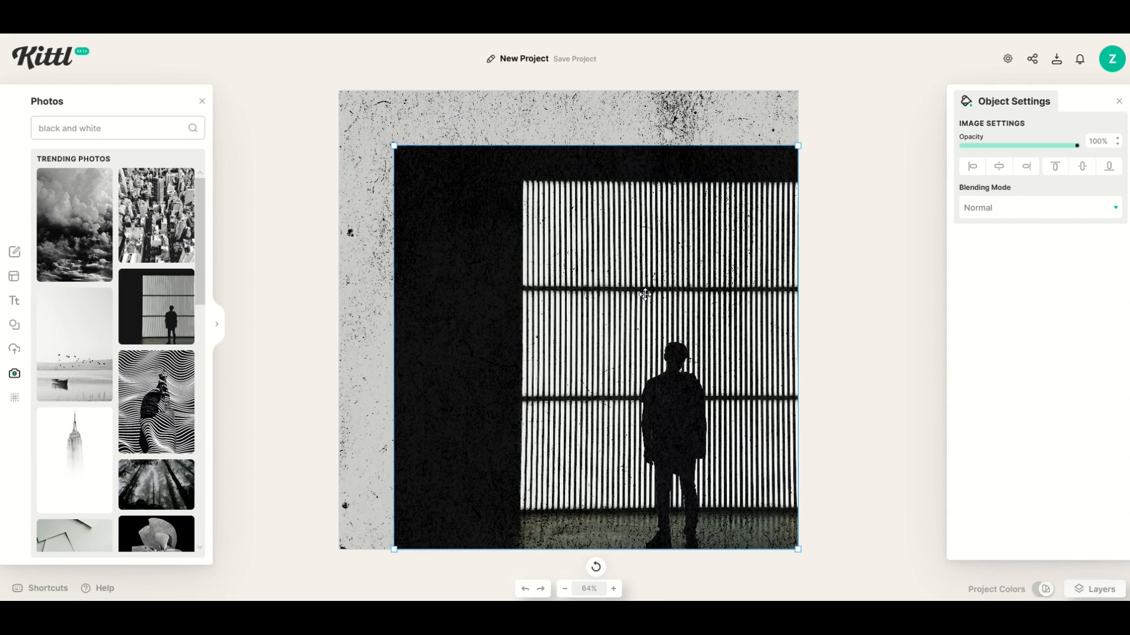
- Set the silhouette photo's blending mode to Multiply and its opacity to 75%
click(972, 211)
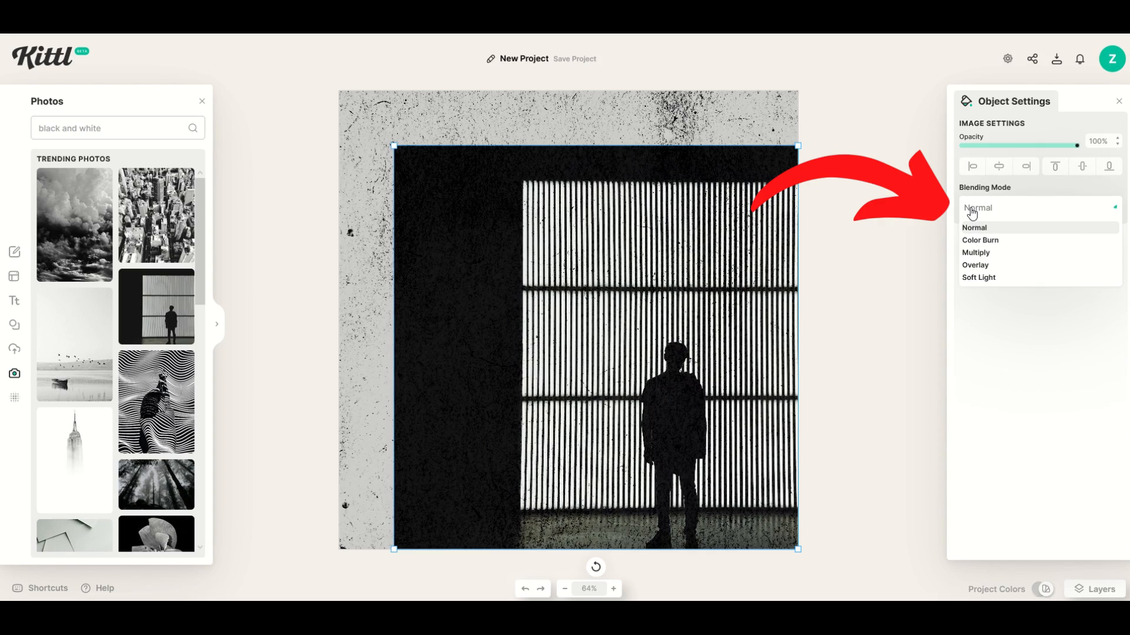
click(975, 254)
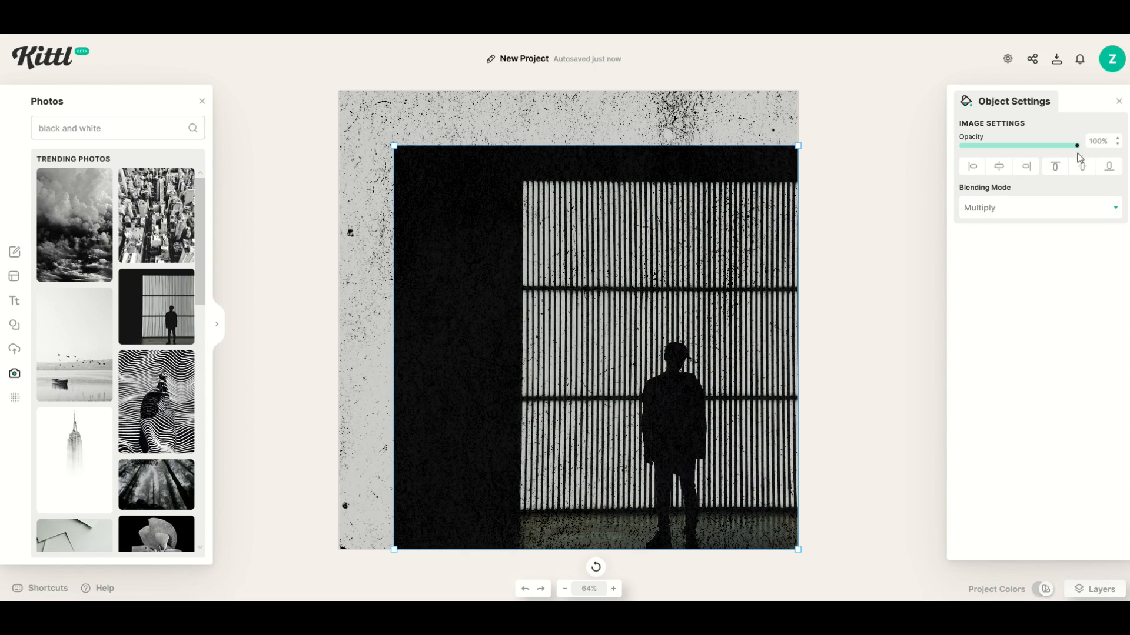
click(1117, 146)
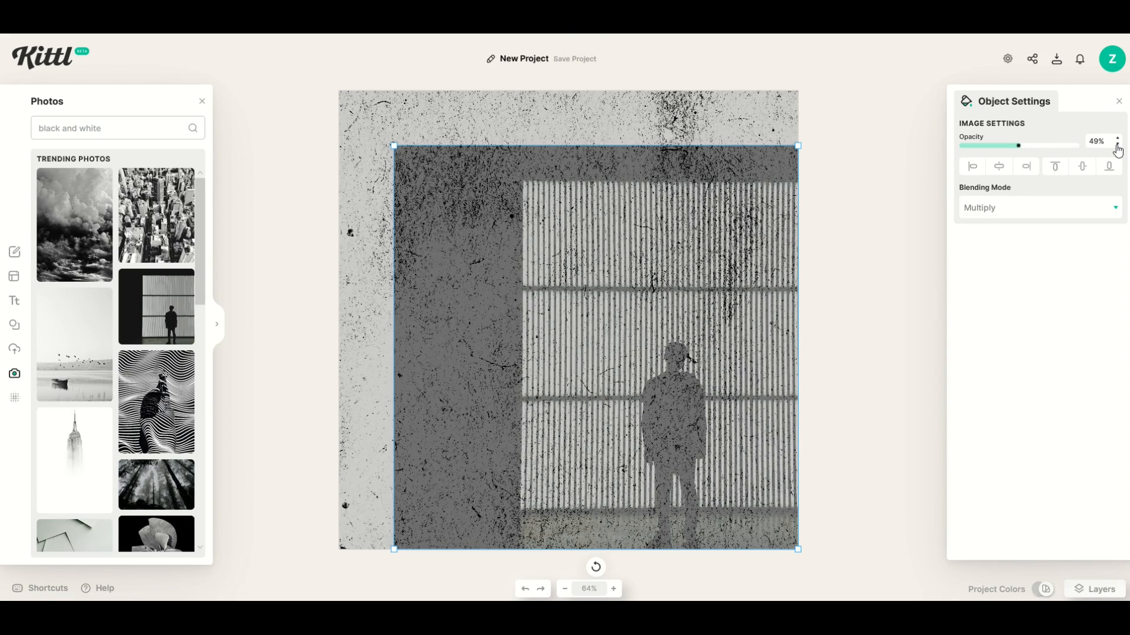
click(1118, 140)
click(1117, 141)
click(1117, 142)
click(1118, 141)
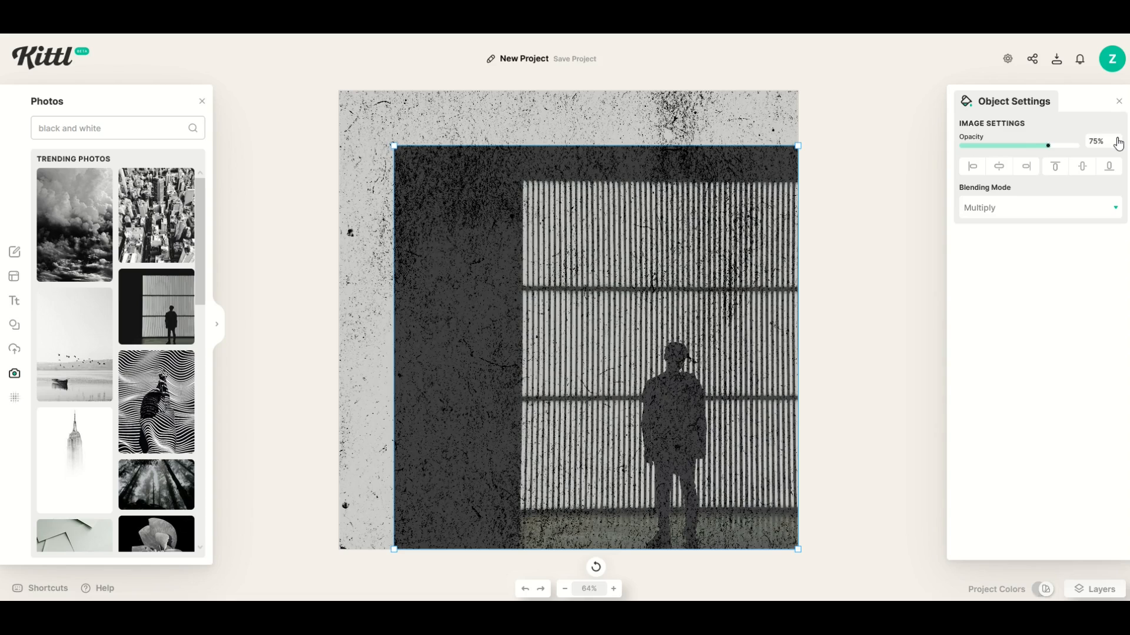
click(870, 242)
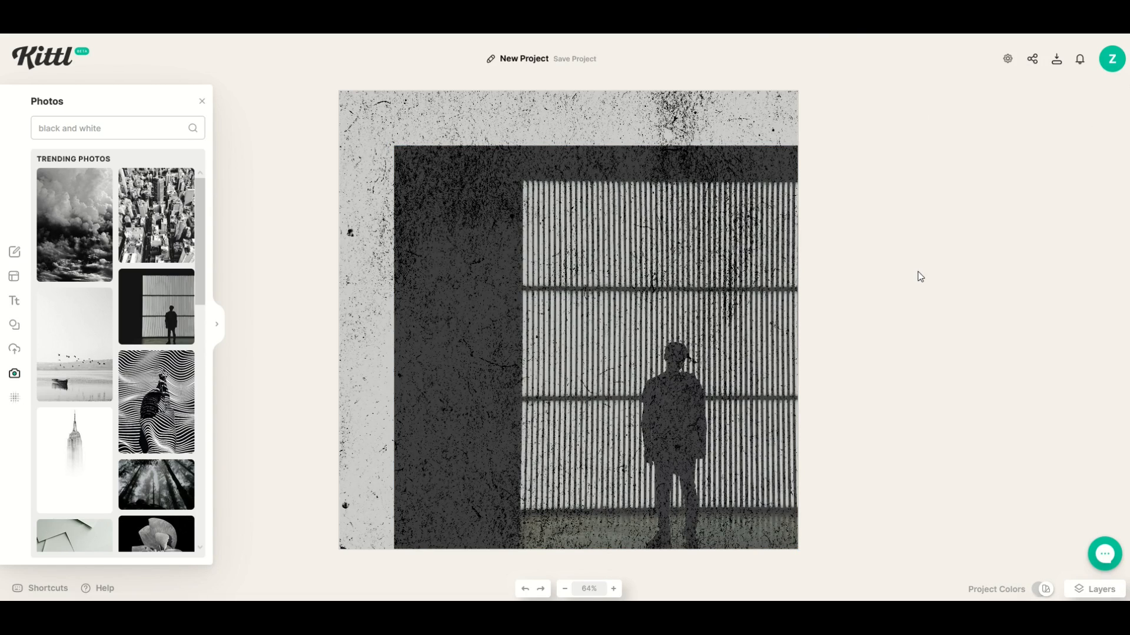